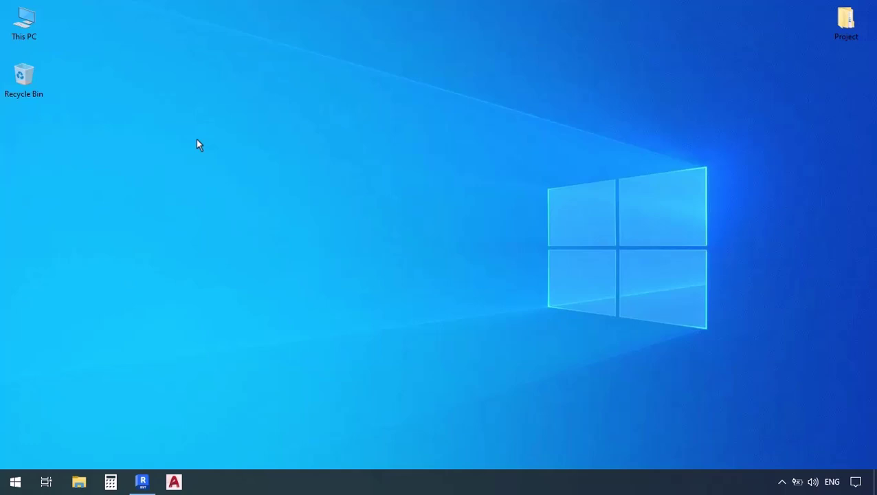
Step: Open the desktop Project folder, then Parking Project, to show its DWG and Revit folders
{"action": "double_click", "coordinate": [846, 22]}
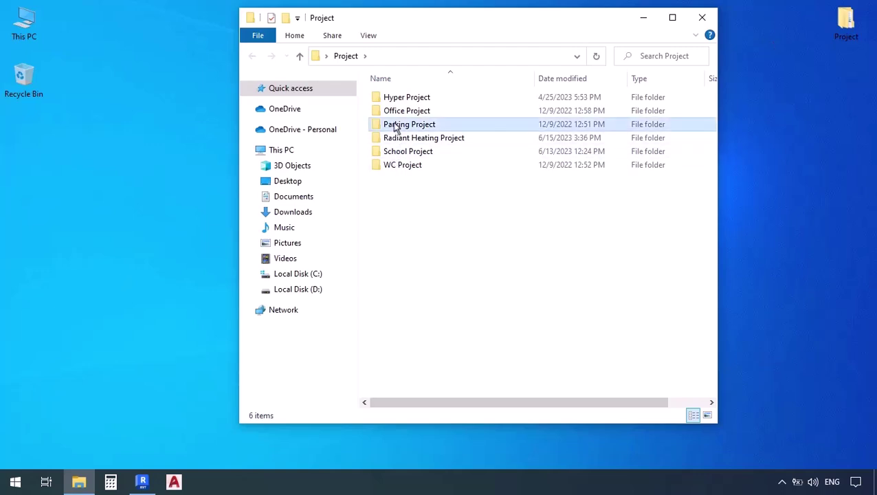
{"action": "double_click", "coordinate": [396, 125]}
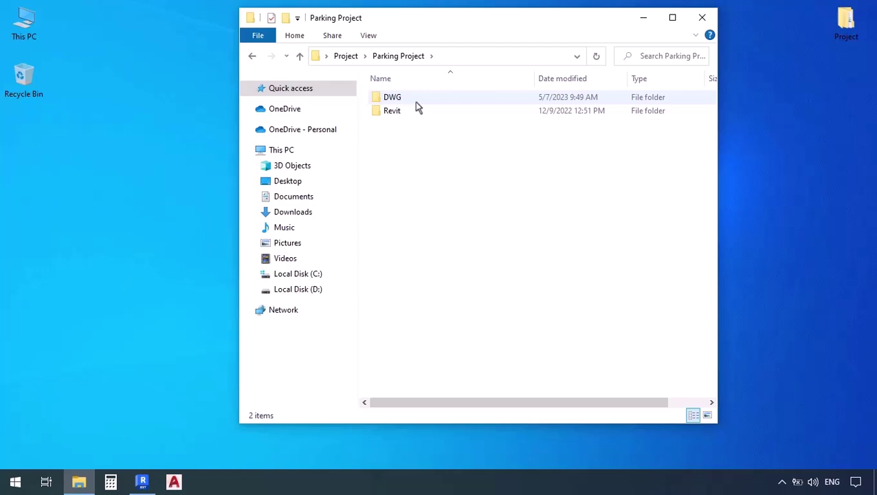
Step: Create a new project from the English Mechanical-Default_Metric.rte template
{"action": "left_click", "coordinate": [142, 481]}
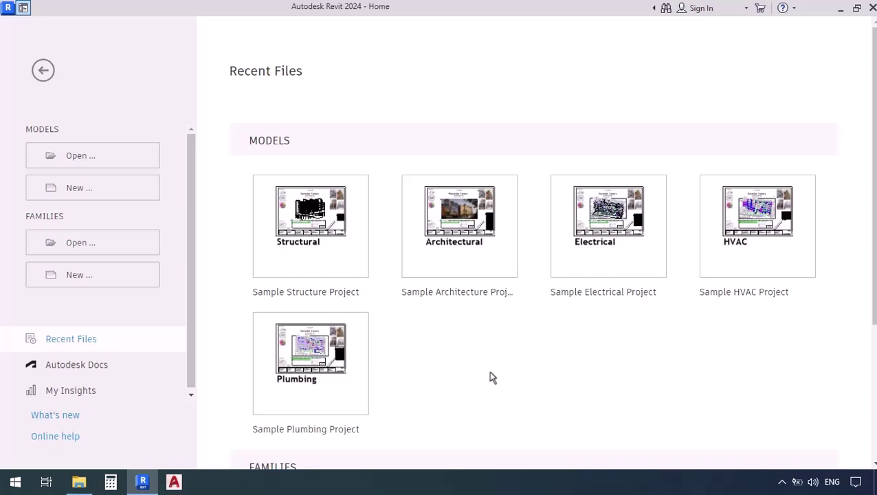
{"action": "left_click", "coordinate": [69, 200]}
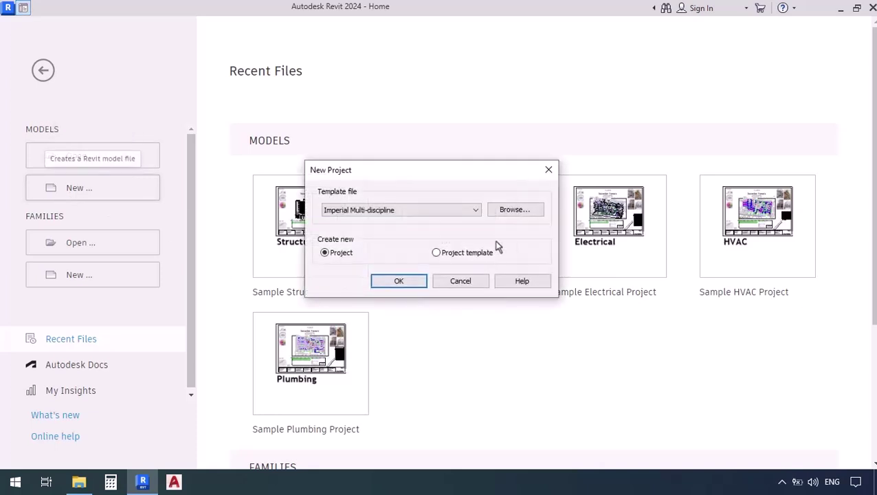
{"action": "left_click", "coordinate": [503, 211]}
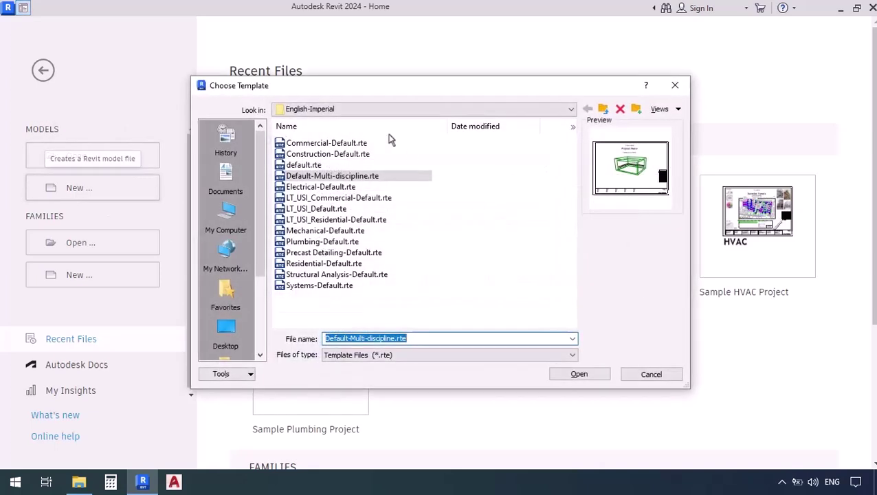
{"action": "left_click", "coordinate": [603, 108]}
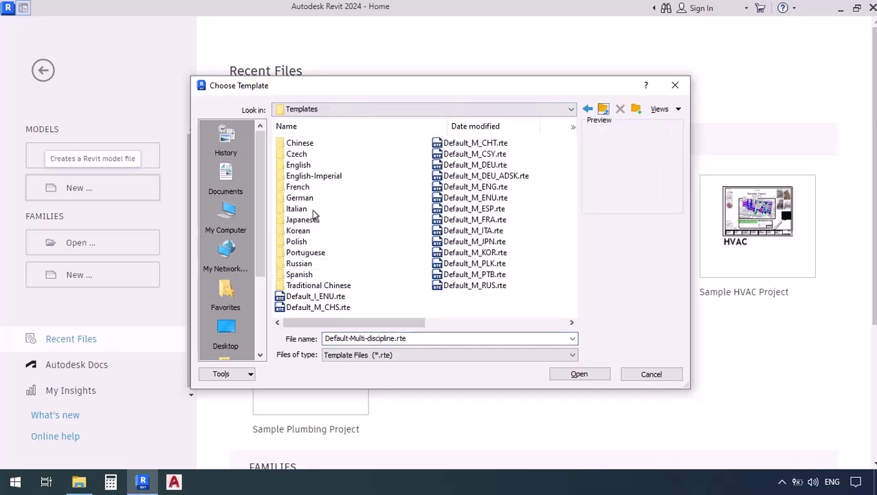
{"action": "double_click", "coordinate": [293, 166]}
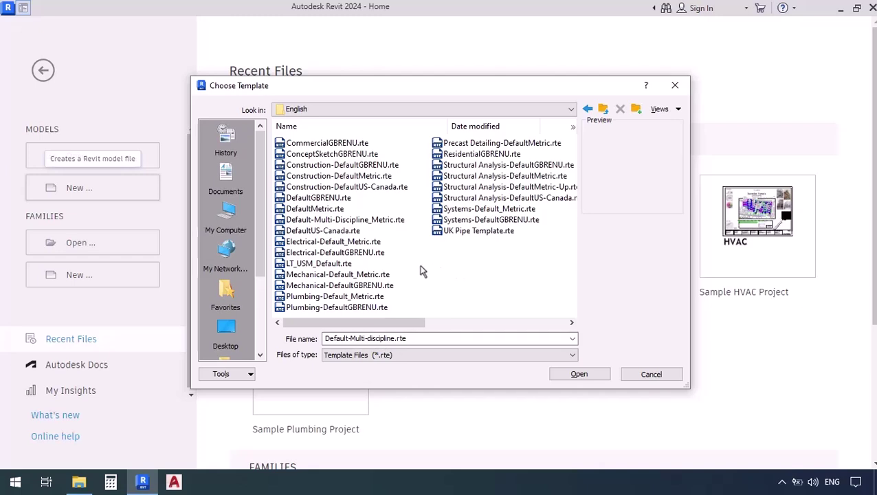
{"action": "left_click", "coordinate": [331, 274]}
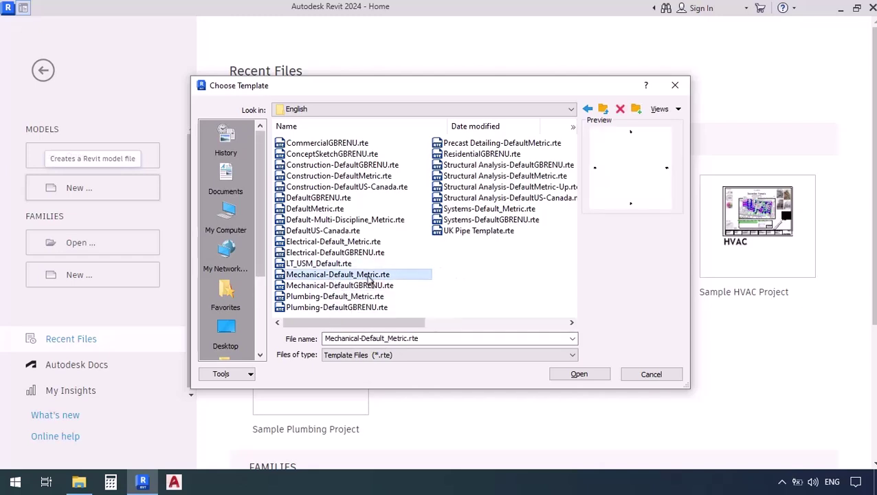
{"action": "left_click", "coordinate": [576, 375]}
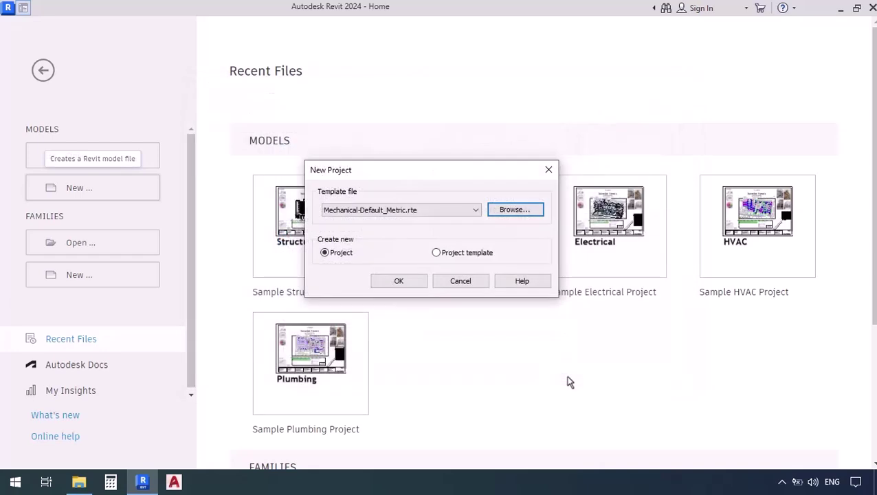
{"action": "left_click", "coordinate": [396, 282]}
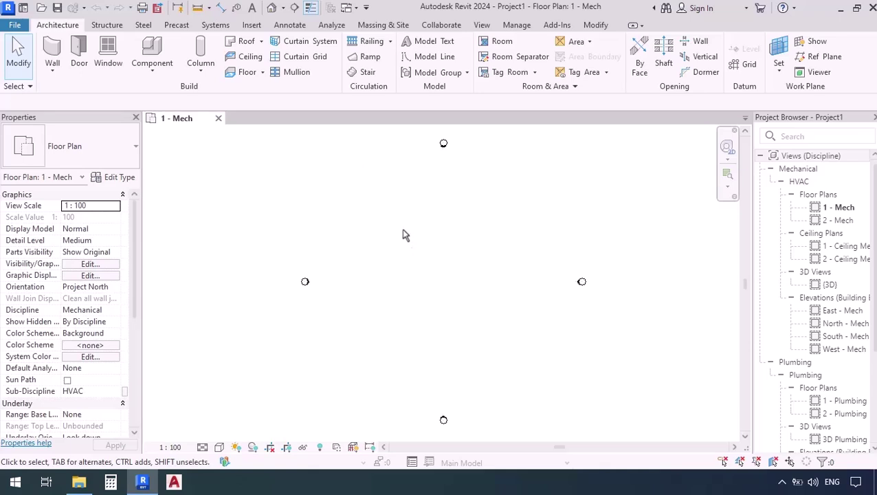
Step: Link Architecture2024.rvt from Desktop > Project > Parking Project > Revit > Architecture
{"action": "left_click", "coordinate": [251, 25]}
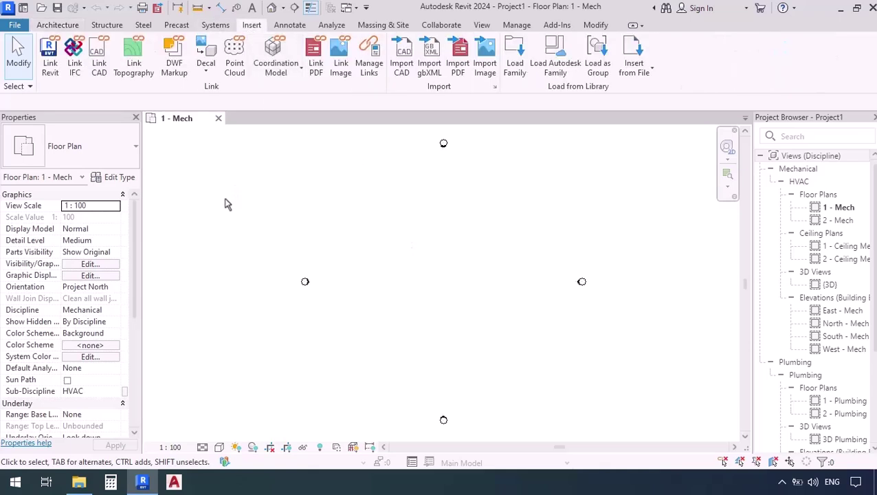
{"action": "left_click", "coordinate": [50, 67]}
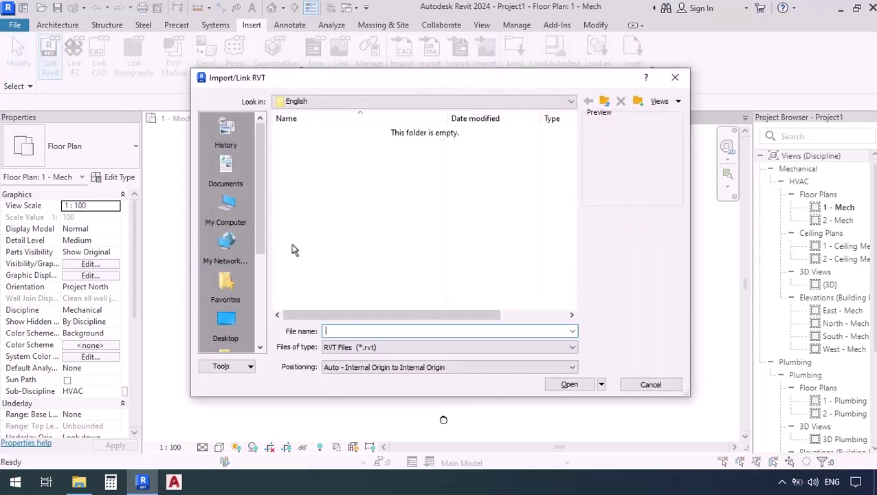
{"action": "left_click", "coordinate": [220, 208]}
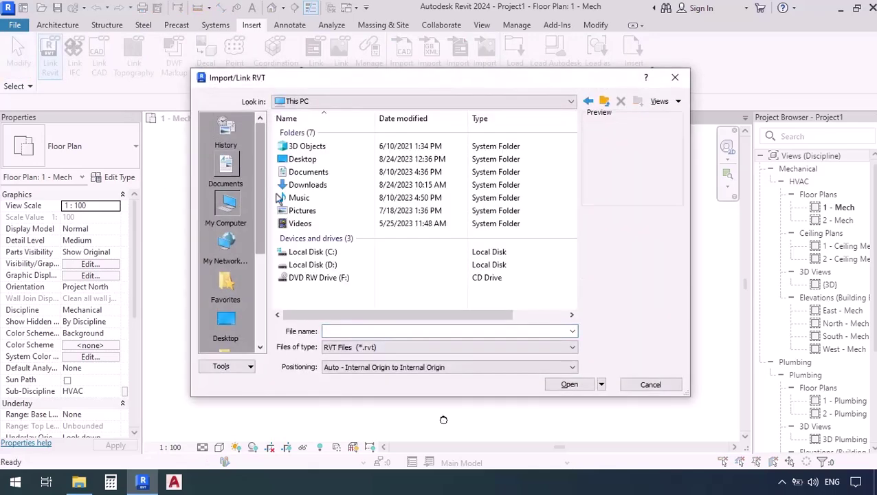
{"action": "double_click", "coordinate": [302, 159]}
{"action": "double_click", "coordinate": [301, 134]}
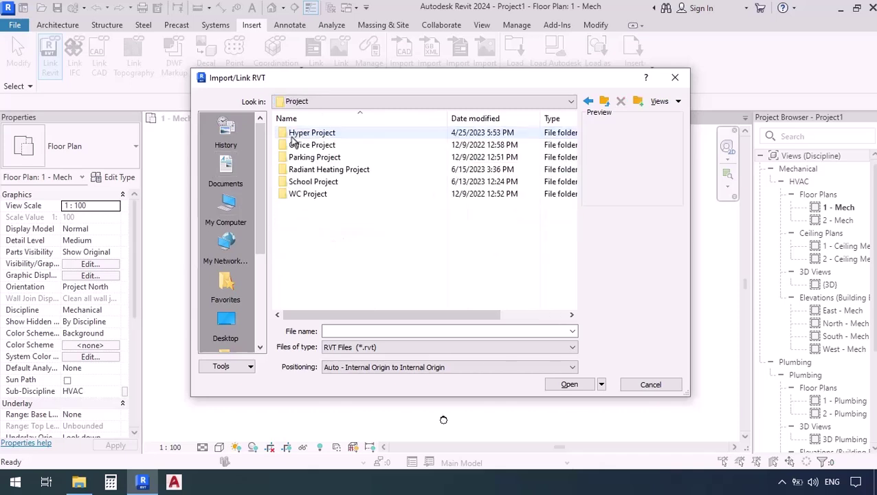
{"action": "double_click", "coordinate": [298, 156]}
{"action": "double_click", "coordinate": [297, 147]}
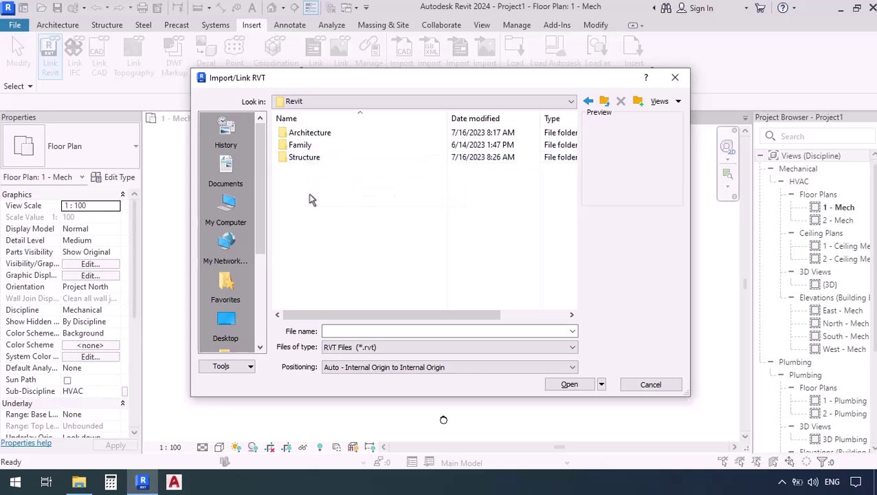
{"action": "double_click", "coordinate": [310, 134]}
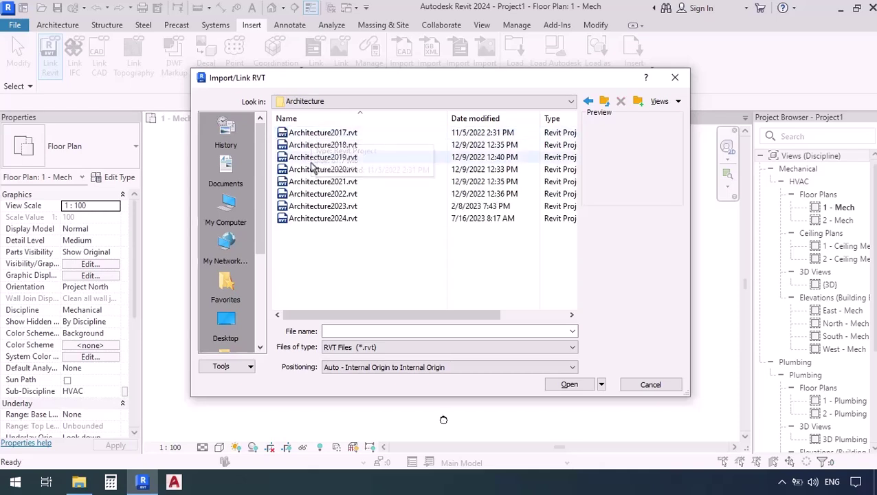
{"action": "left_click", "coordinate": [313, 219]}
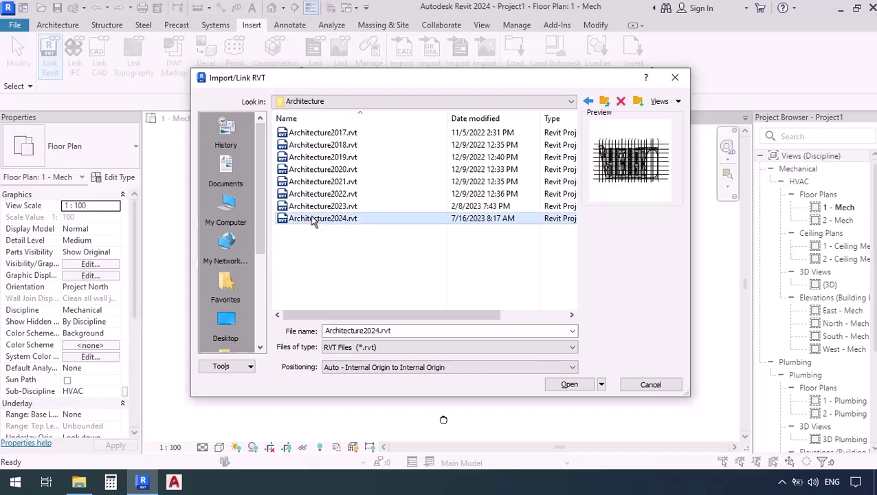
{"action": "left_click", "coordinate": [569, 384]}
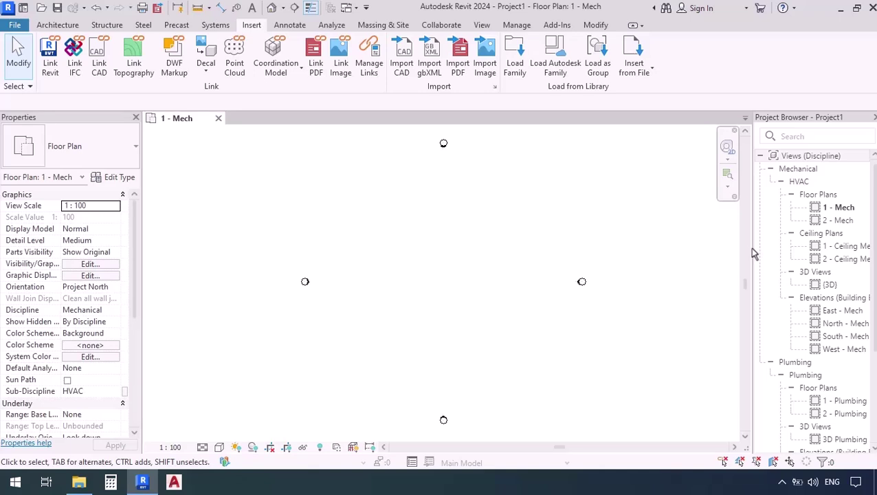
Step: Widen the Project Browser and scroll through the full Mechanical and Plumbing view names
{"action": "left_click_drag", "start_coordinate": [752, 251], "coordinate": [702, 251]}
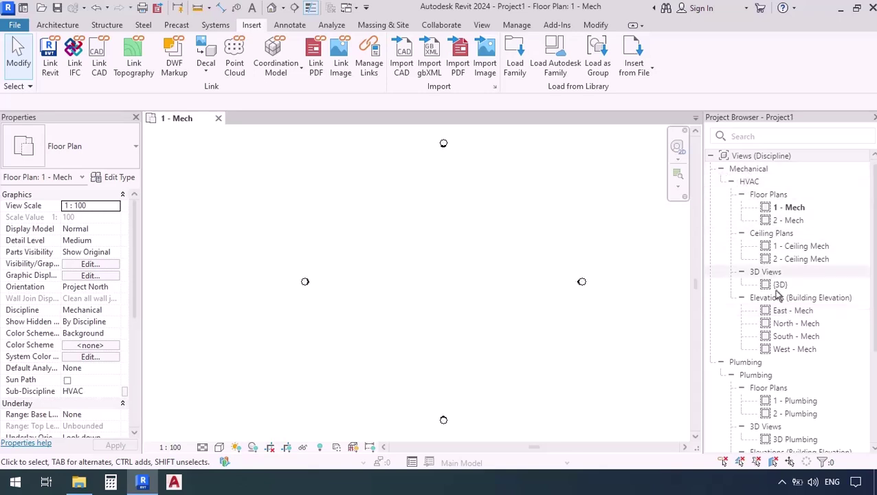
{"action": "scroll", "coordinate": [780, 343], "scroll_direction": "down", "scroll_amount": 4}
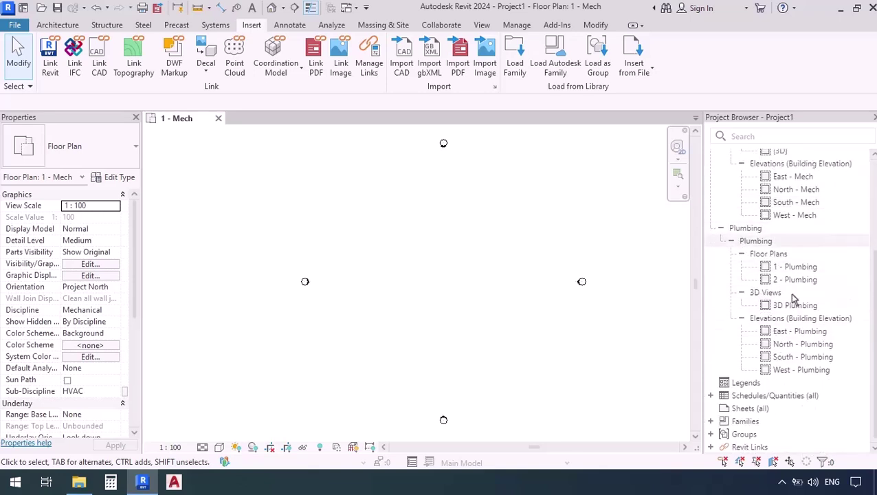
{"action": "scroll", "coordinate": [790, 323], "scroll_direction": "up", "scroll_amount": 2}
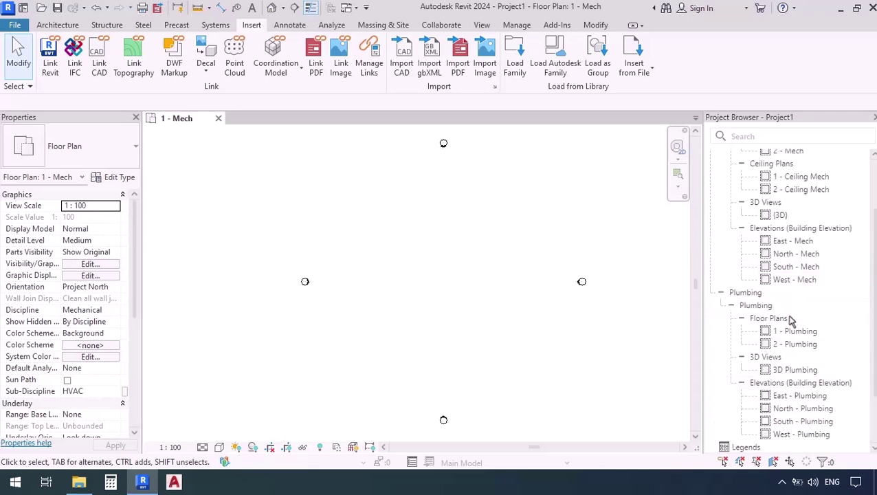
Step: Open the East - Mech elevation and zoom in on Level 1/2 versus linked TOS P05 and TOS P06
{"action": "left_click", "coordinate": [783, 242]}
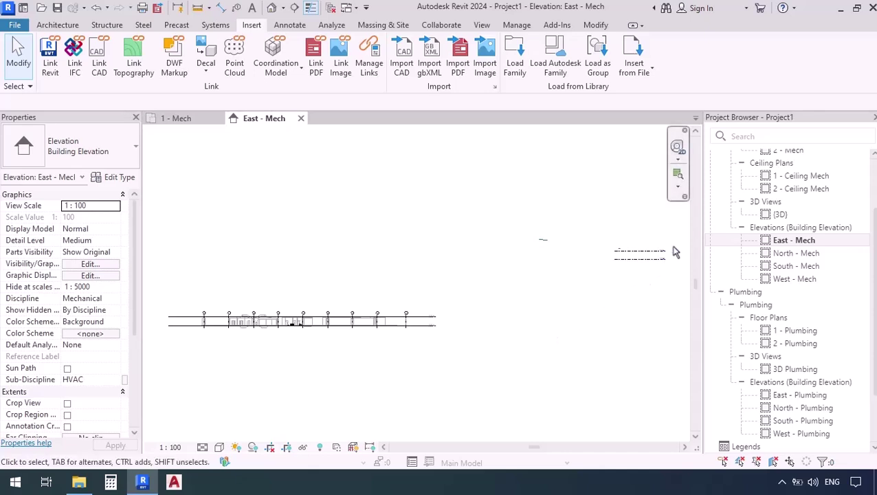
{"action": "scroll", "coordinate": [670, 253], "scroll_direction": "up", "scroll_amount": 1}
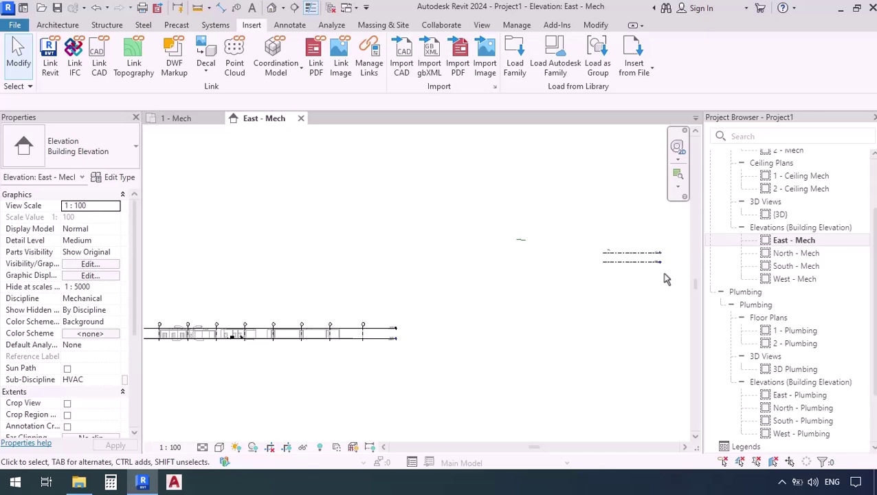
{"action": "scroll", "coordinate": [665, 278], "scroll_direction": "up", "scroll_amount": 4}
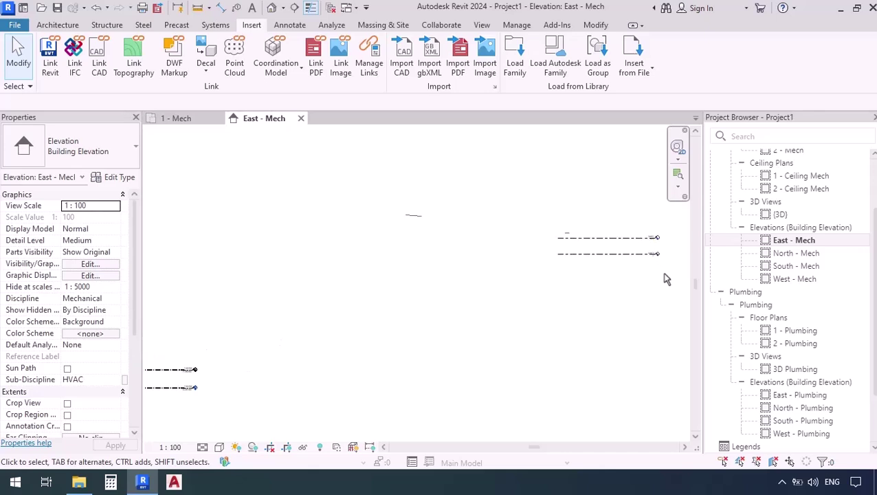
{"action": "scroll", "coordinate": [665, 248], "scroll_direction": "up", "scroll_amount": 3}
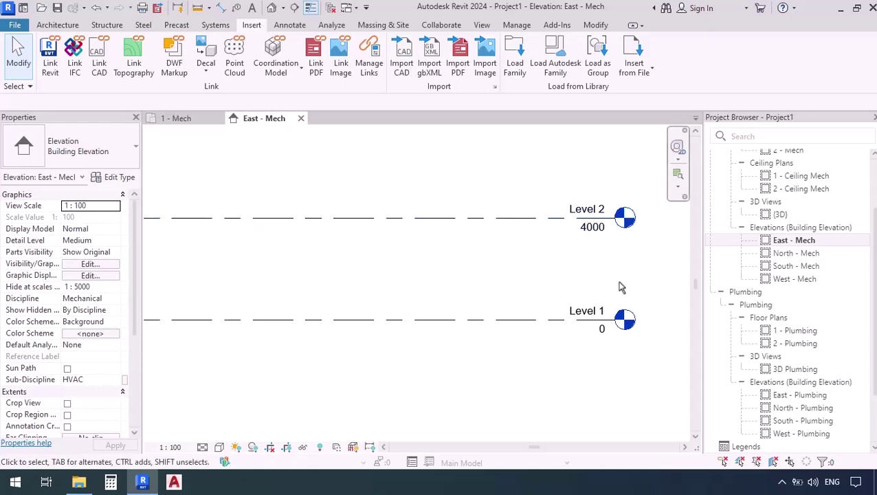
{"action": "scroll", "coordinate": [620, 278], "scroll_direction": "down", "scroll_amount": 6}
{"action": "scroll", "coordinate": [619, 260], "scroll_direction": "down", "scroll_amount": 2}
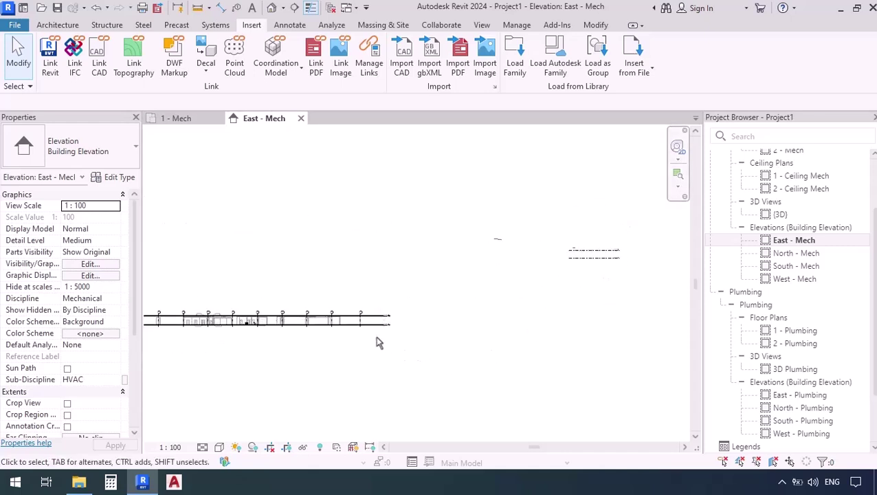
{"action": "scroll", "coordinate": [374, 321], "scroll_direction": "up", "scroll_amount": 5}
{"action": "scroll", "coordinate": [415, 330], "scroll_direction": "up", "scroll_amount": 3}
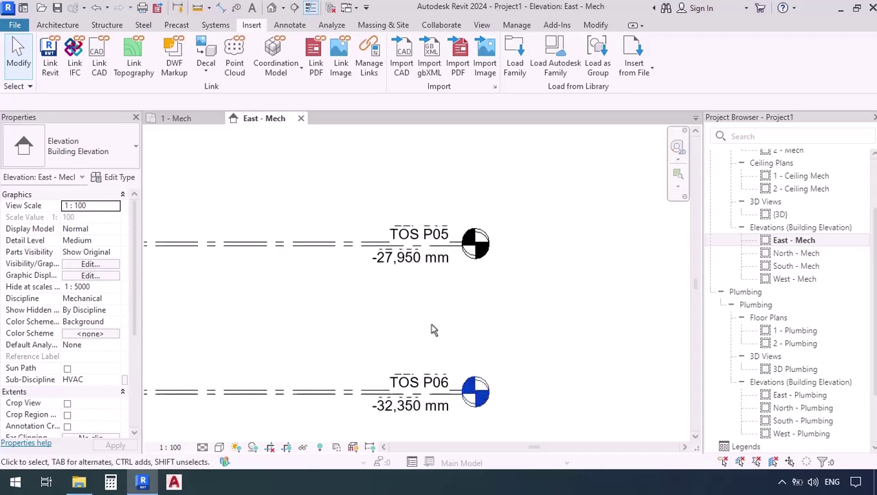
{"action": "middle_click_drag", "start_coordinate": [400, 340], "coordinate": [428, 305]}
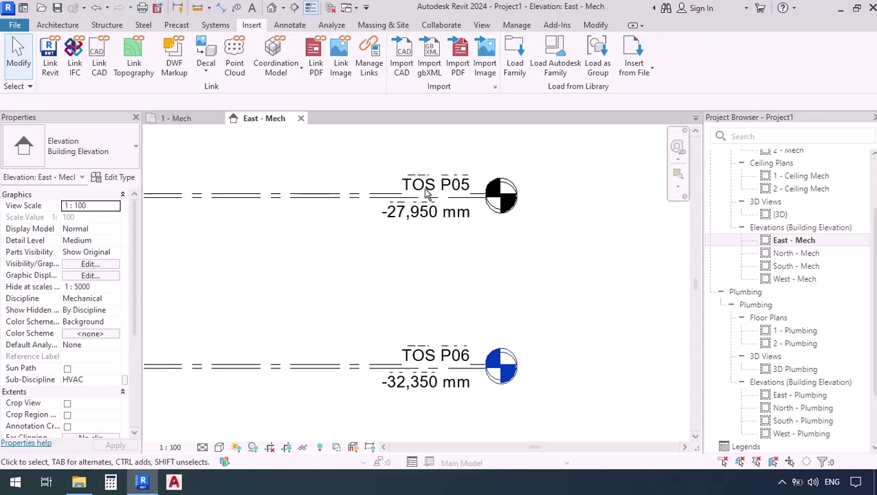
{"action": "scroll", "coordinate": [367, 278], "scroll_direction": "down", "scroll_amount": 8}
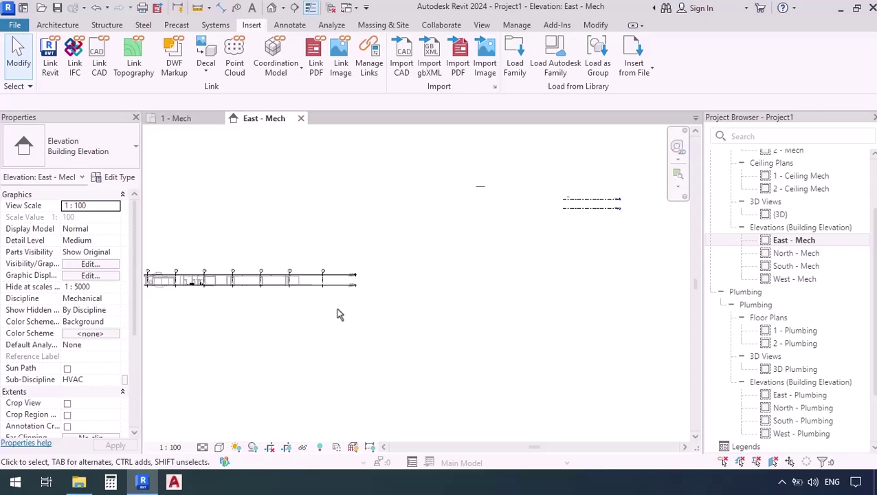
{"action": "scroll", "coordinate": [353, 289], "scroll_direction": "up", "scroll_amount": 5}
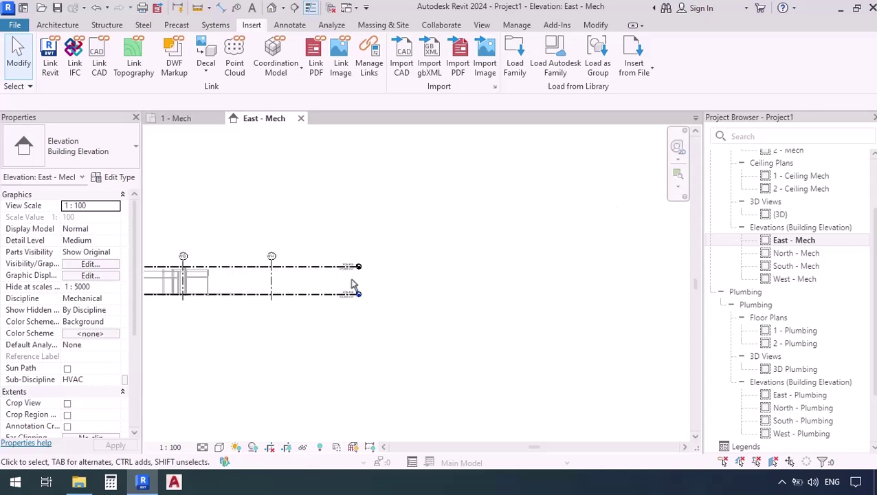
{"action": "scroll", "coordinate": [351, 283], "scroll_direction": "up", "scroll_amount": 2}
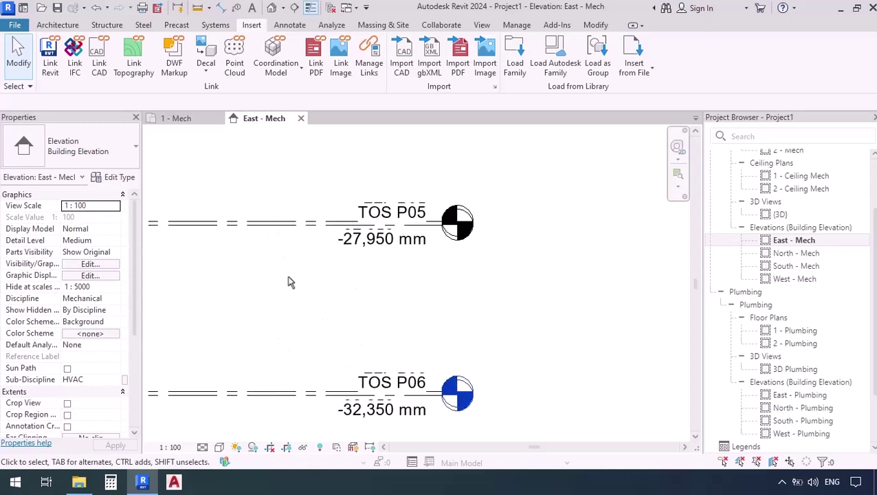
{"action": "scroll", "coordinate": [292, 330], "scroll_direction": "up", "scroll_amount": 1}
{"action": "middle_click_drag", "start_coordinate": [294, 333], "coordinate": [325, 311]}
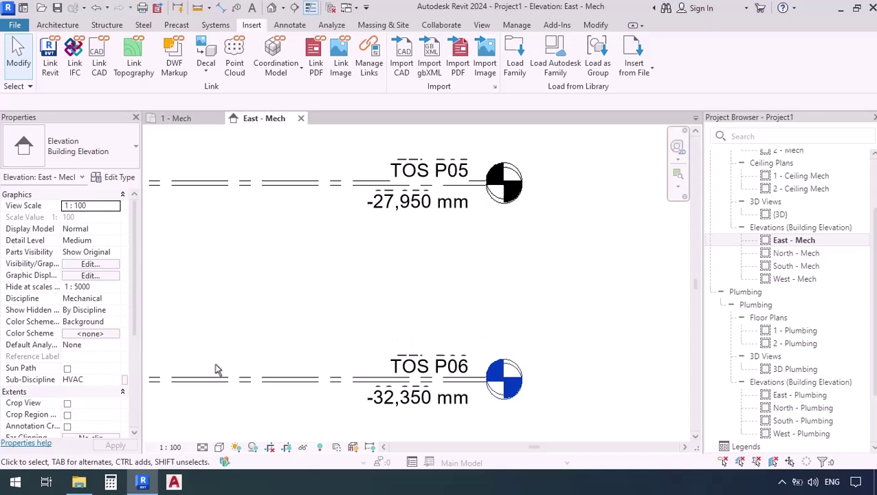
Step: Set the East - Mech elevation scale to 1 : 5 and zoom in on the P06 level heads
{"action": "left_click", "coordinate": [172, 447]}
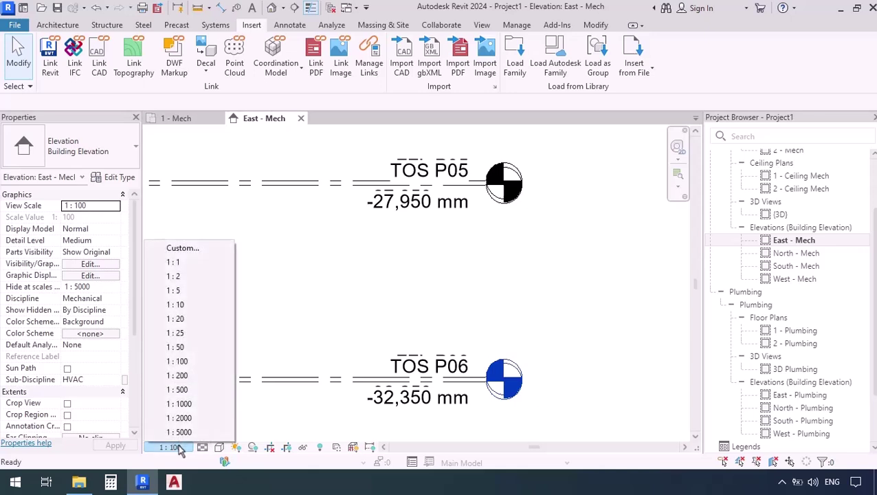
{"action": "left_click", "coordinate": [173, 292]}
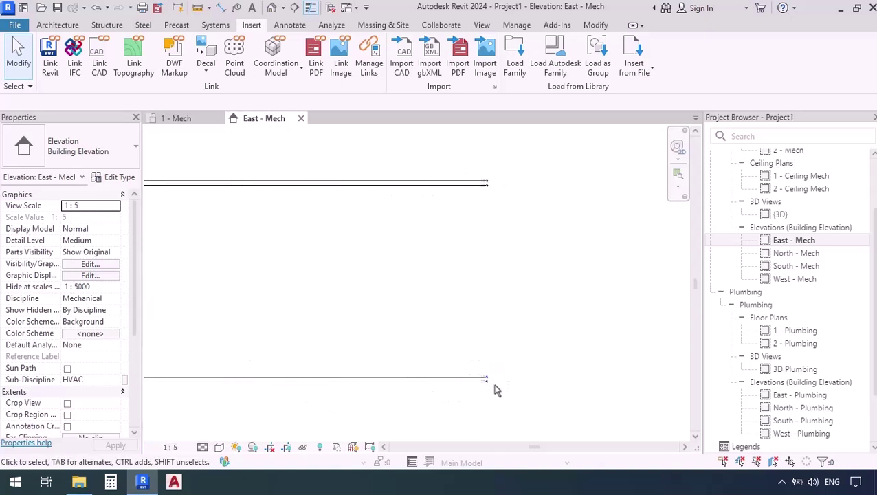
{"action": "scroll", "coordinate": [496, 390], "scroll_direction": "down", "scroll_amount": 5}
{"action": "scroll", "coordinate": [454, 367], "scroll_direction": "up", "scroll_amount": 6}
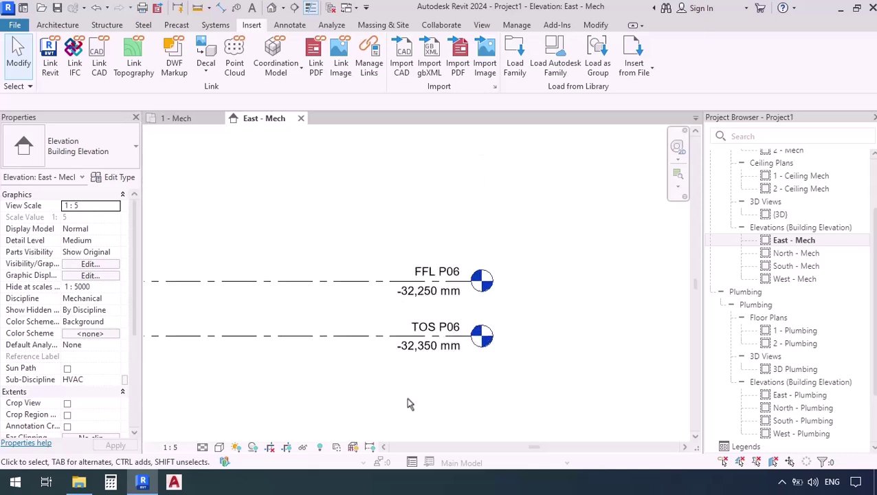
{"action": "scroll", "coordinate": [353, 313], "scroll_direction": "up", "scroll_amount": 2}
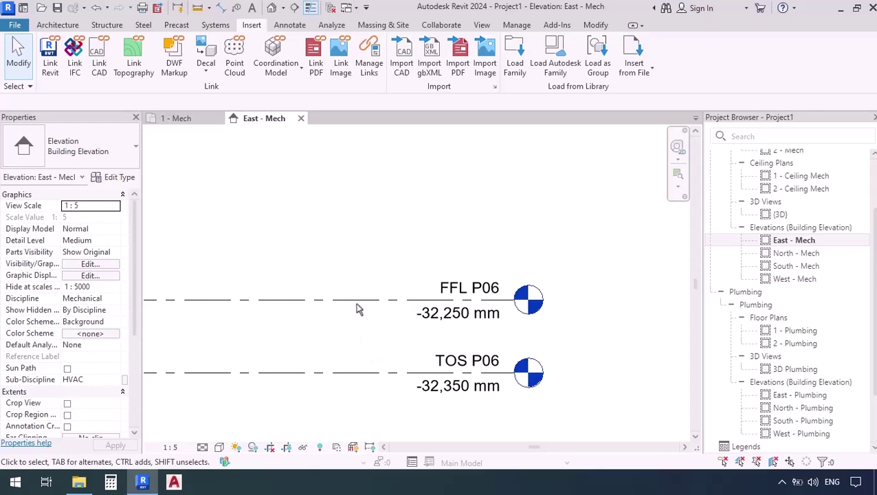
{"action": "scroll", "coordinate": [356, 309], "scroll_direction": "down", "scroll_amount": 2}
{"action": "middle_click_drag", "start_coordinate": [368, 335], "coordinate": [400, 354]}
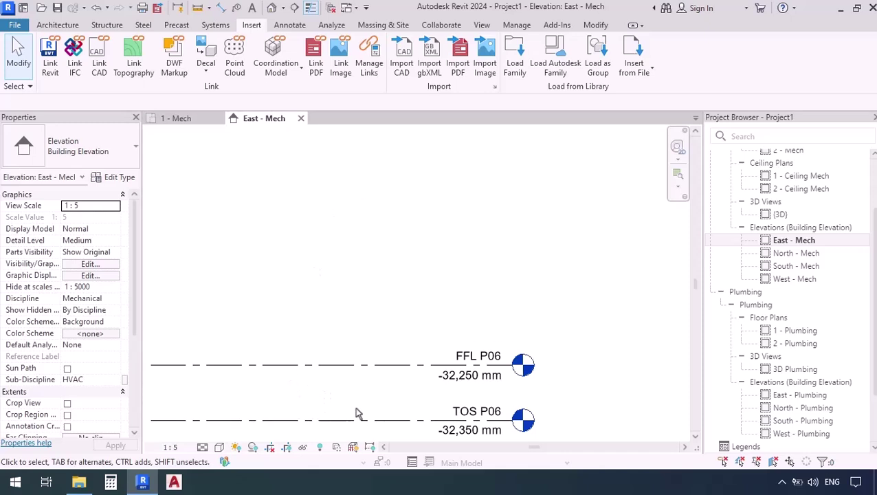
{"action": "scroll", "coordinate": [242, 354], "scroll_direction": "down", "scroll_amount": 5}
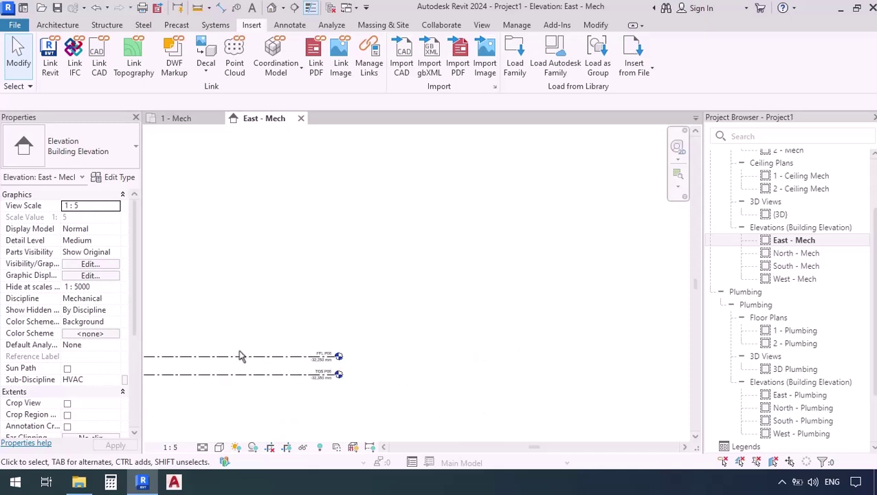
{"action": "scroll", "coordinate": [247, 351], "scroll_direction": "down", "scroll_amount": 3}
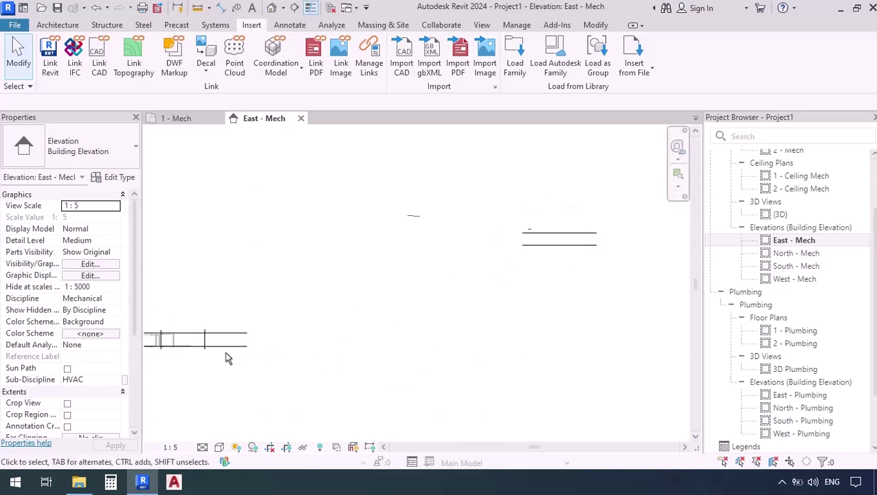
{"action": "scroll", "coordinate": [227, 357], "scroll_direction": "up", "scroll_amount": 5}
{"action": "scroll", "coordinate": [302, 329], "scroll_direction": "up", "scroll_amount": 3}
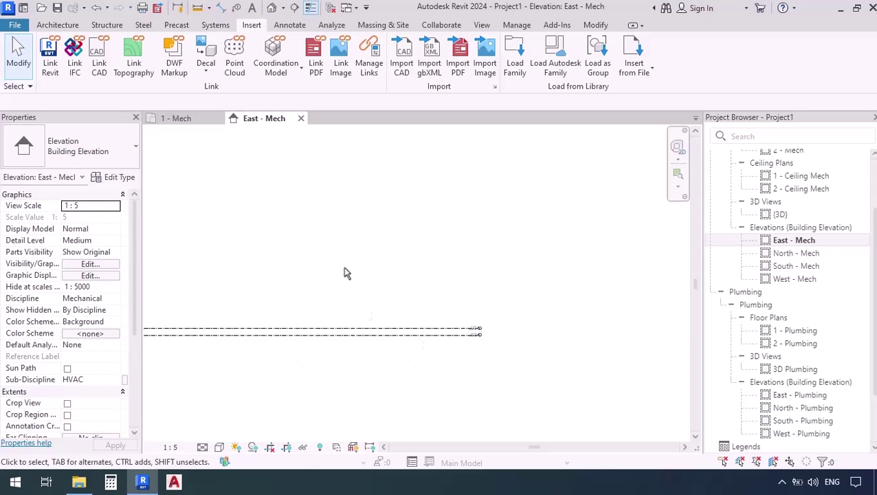
{"action": "scroll", "coordinate": [505, 336], "scroll_direction": "up", "scroll_amount": 2}
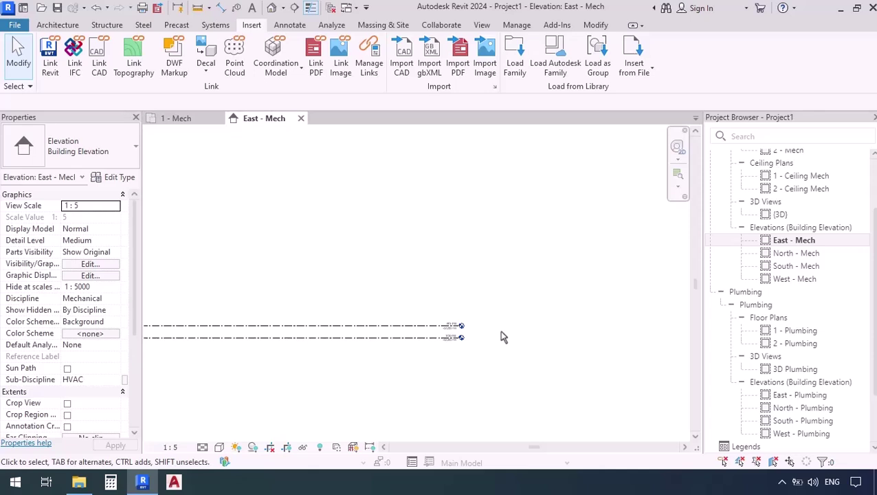
Step: Align the template's Level 1 onto the linked FFL P06 level
{"action": "left_click", "coordinate": [594, 26]}
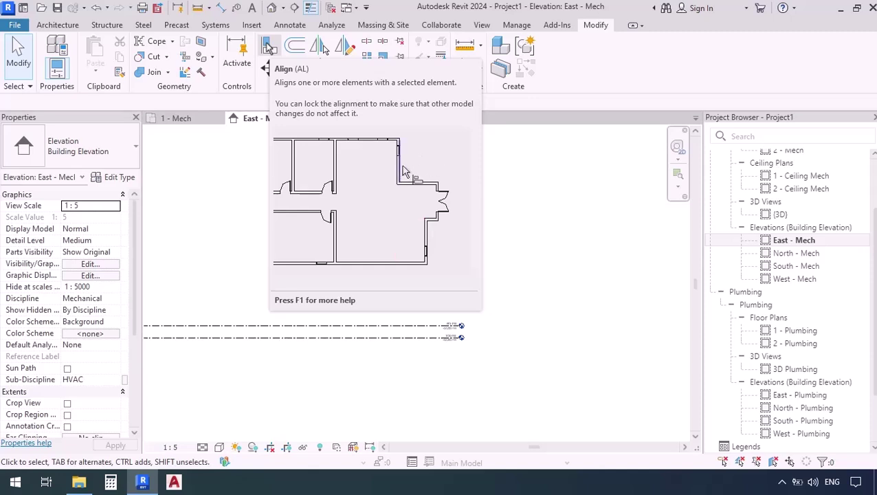
{"action": "left_click", "coordinate": [268, 45]}
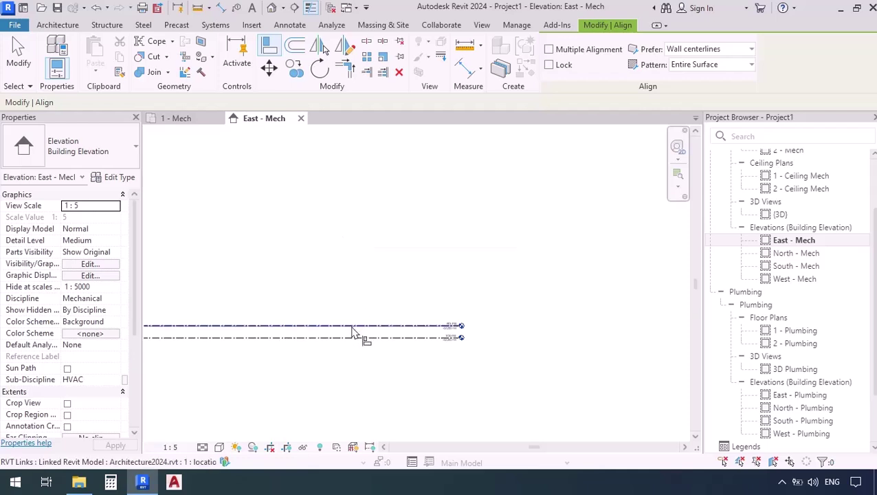
{"action": "scroll", "coordinate": [448, 328], "scroll_direction": "up", "scroll_amount": 6}
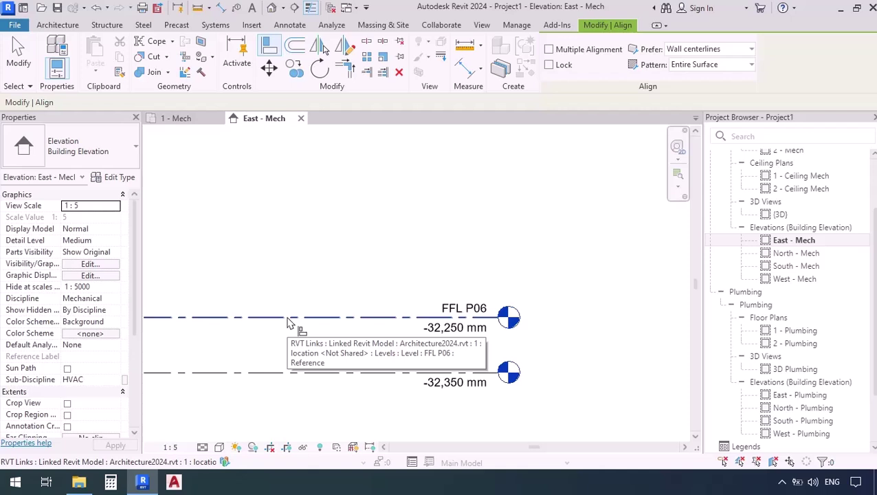
{"action": "left_click", "coordinate": [288, 318]}
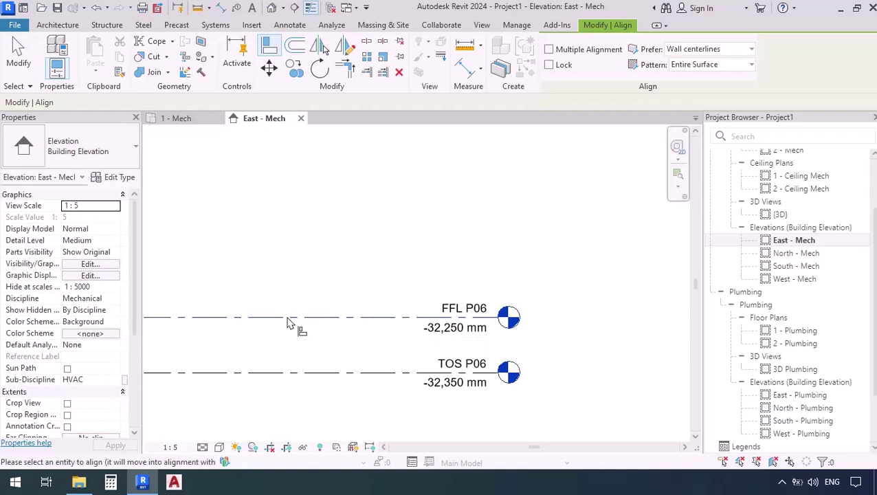
{"action": "scroll", "coordinate": [288, 323], "scroll_direction": "down", "scroll_amount": 6}
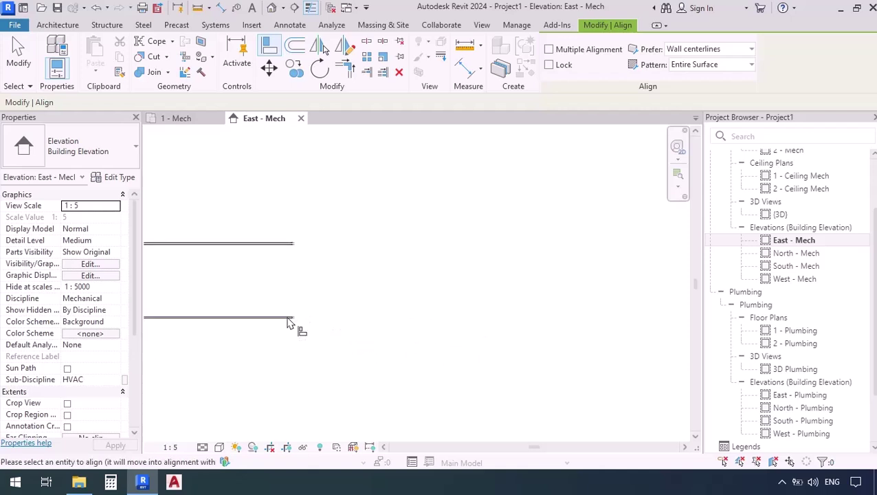
{"action": "scroll", "coordinate": [288, 323], "scroll_direction": "down", "scroll_amount": 5}
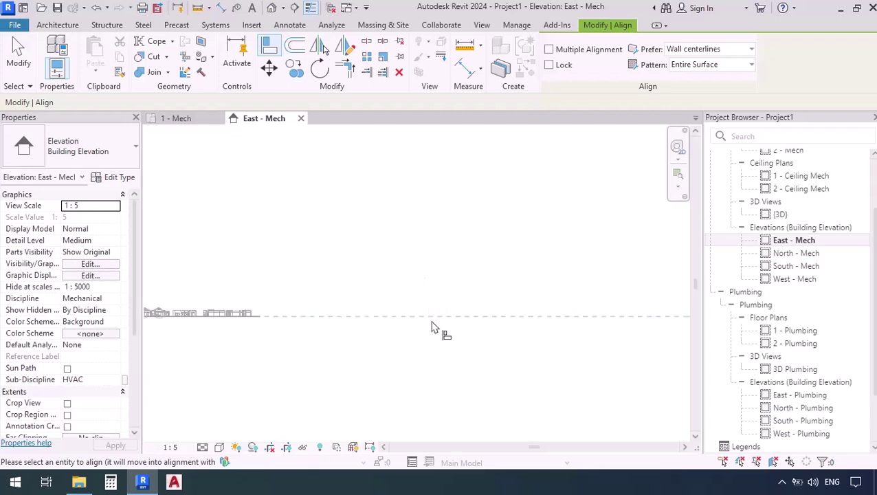
{"action": "scroll", "coordinate": [438, 284], "scroll_direction": "up", "scroll_amount": 6}
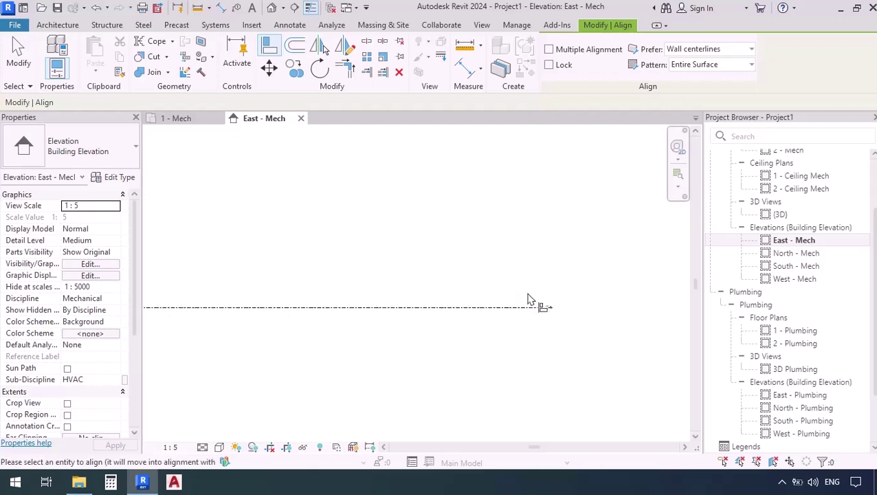
{"action": "scroll", "coordinate": [528, 299], "scroll_direction": "up", "scroll_amount": 2}
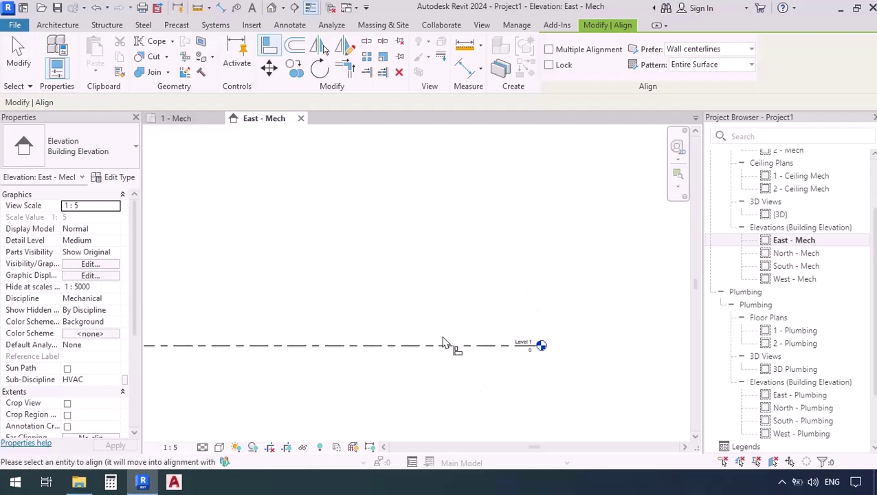
{"action": "left_click", "coordinate": [446, 345]}
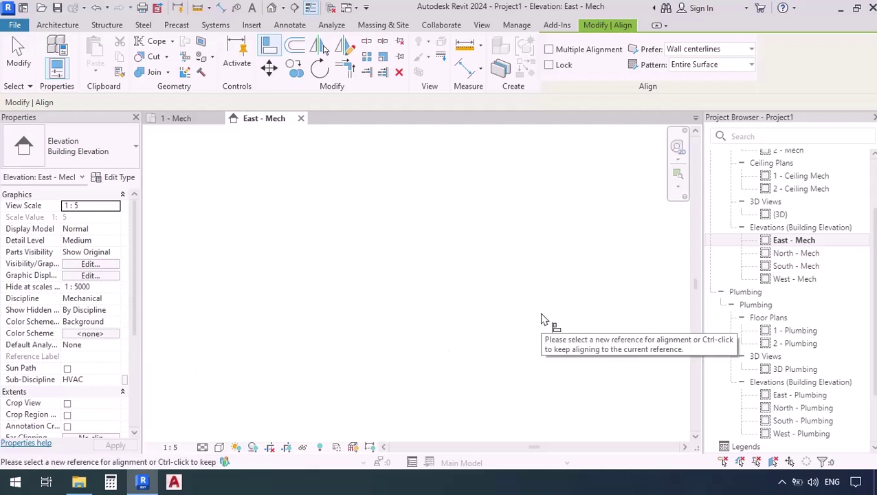
Step: Pick the linked FFL P05 level as the alignment reference for Level 2
{"action": "scroll", "coordinate": [539, 319], "scroll_direction": "down", "scroll_amount": 3}
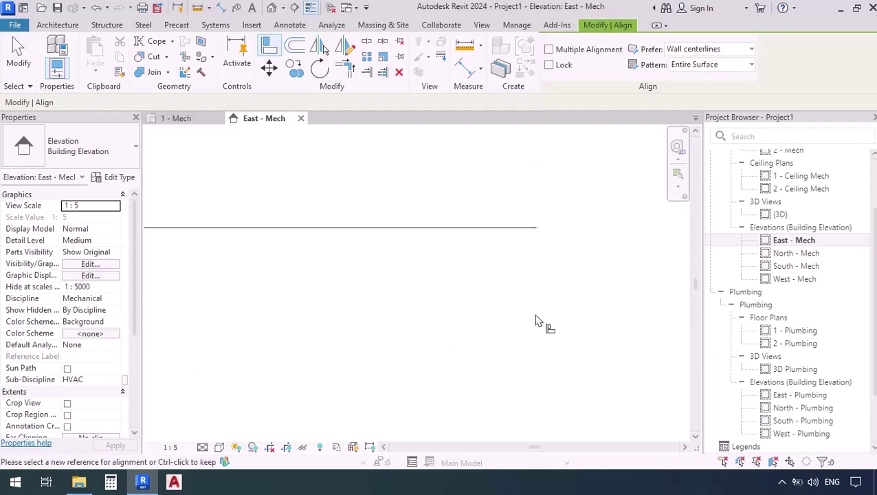
{"action": "scroll", "coordinate": [538, 321], "scroll_direction": "down", "scroll_amount": 2}
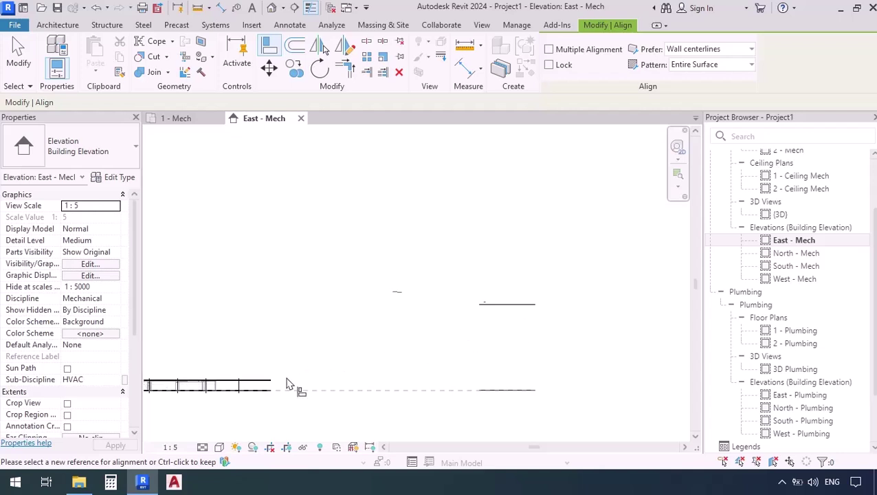
{"action": "scroll", "coordinate": [263, 390], "scroll_direction": "up", "scroll_amount": 2}
{"action": "scroll", "coordinate": [307, 376], "scroll_direction": "up", "scroll_amount": 2}
{"action": "scroll", "coordinate": [307, 374], "scroll_direction": "down", "scroll_amount": 3}
{"action": "scroll", "coordinate": [381, 364], "scroll_direction": "up", "scroll_amount": 3}
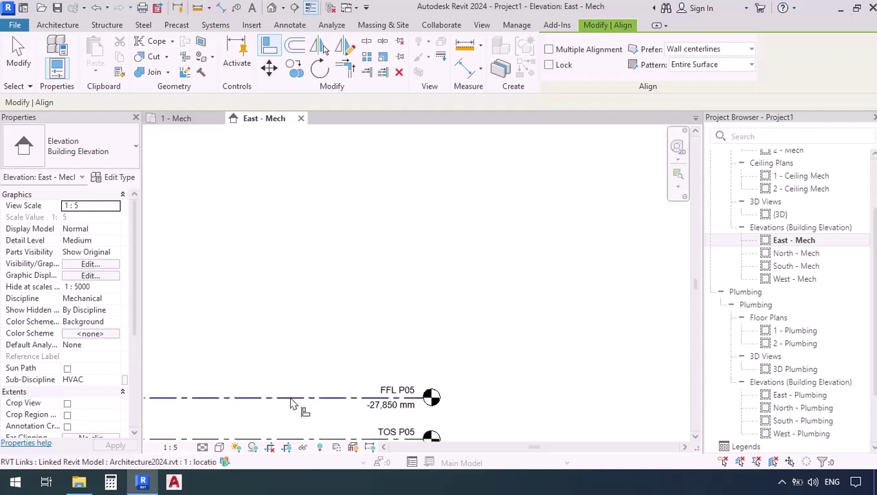
{"action": "left_click", "coordinate": [290, 404]}
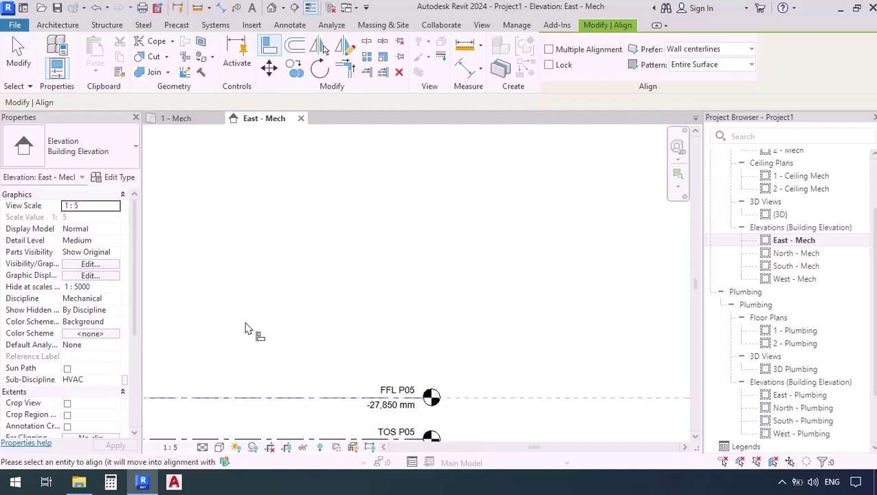
{"action": "scroll", "coordinate": [246, 328], "scroll_direction": "down", "scroll_amount": 8}
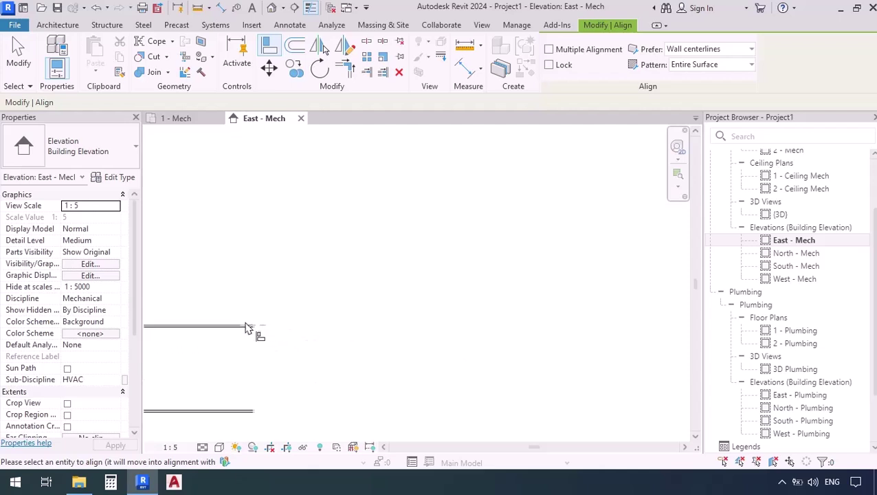
{"action": "scroll", "coordinate": [246, 328], "scroll_direction": "down", "scroll_amount": 4}
{"action": "scroll", "coordinate": [481, 237], "scroll_direction": "down", "scroll_amount": 3}
{"action": "scroll", "coordinate": [481, 237], "scroll_direction": "up", "scroll_amount": 3}
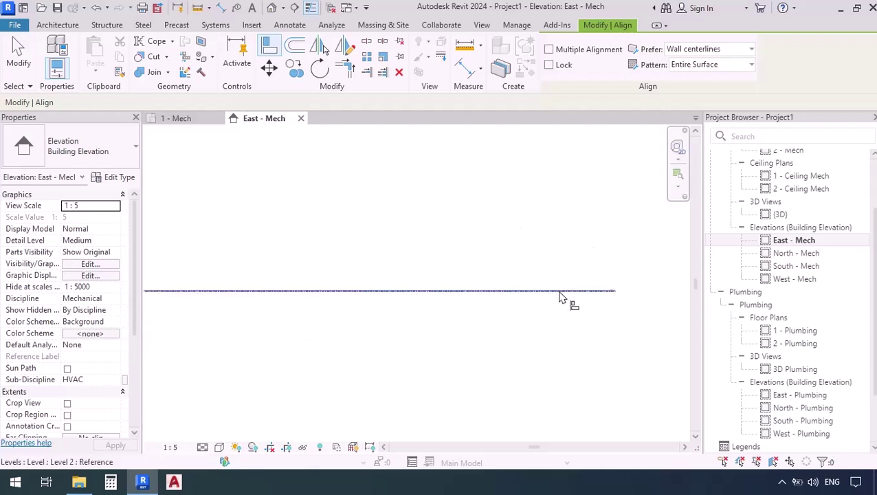
{"action": "scroll", "coordinate": [516, 265], "scroll_direction": "down", "scroll_amount": 3}
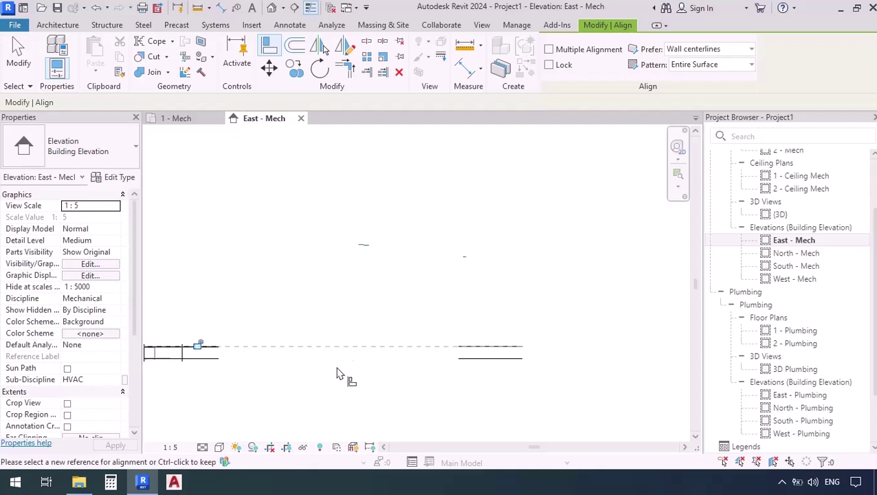
Step: End Align, zoom to fit with ZF, and zoom in on the aligned level lines
{"action": "key", "text": "Escape"}
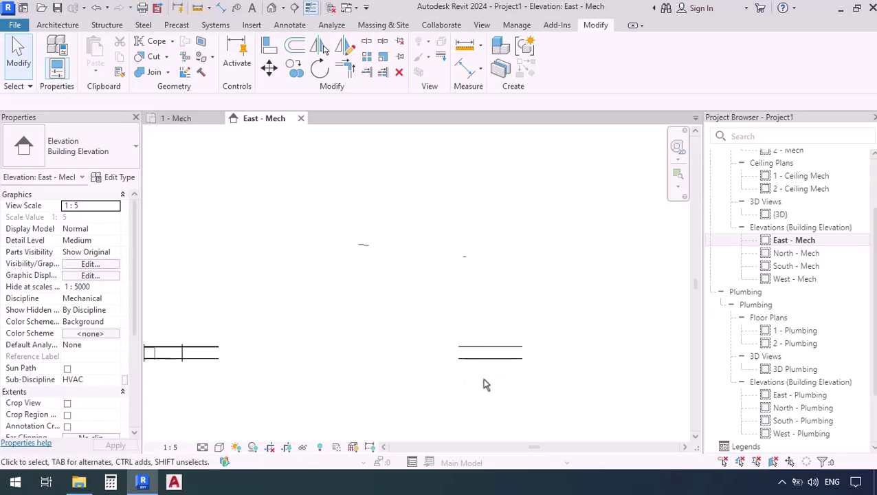
{"action": "key", "text": "z"}
{"action": "key", "text": "f"}
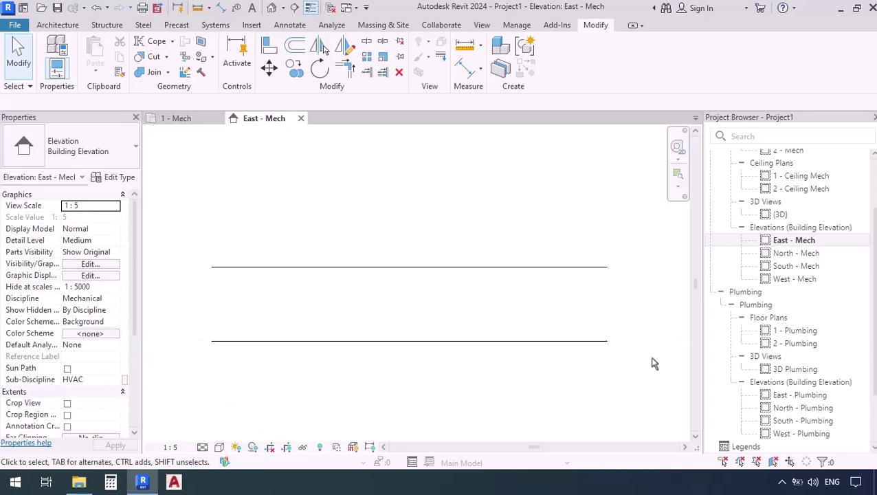
{"action": "scroll", "coordinate": [545, 309], "scroll_direction": "up", "scroll_amount": 10}
{"action": "scroll", "coordinate": [543, 318], "scroll_direction": "up", "scroll_amount": 2}
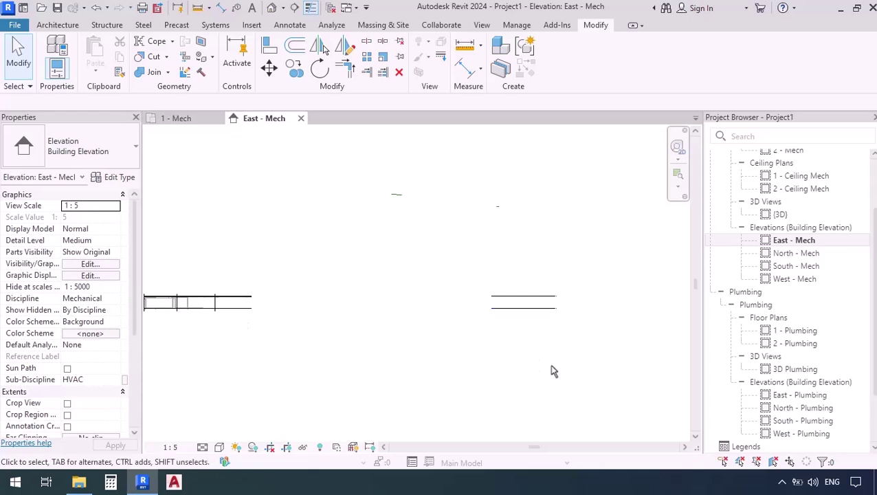
Step: Select Level 1 and drag its end grip out and back to adjust its extent
{"action": "left_click", "coordinate": [523, 309]}
{"action": "scroll", "coordinate": [503, 325], "scroll_direction": "up", "scroll_amount": 5}
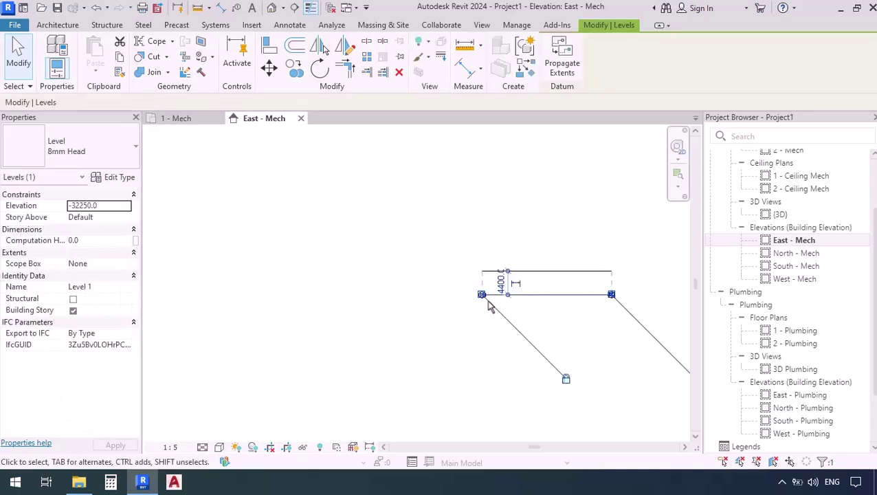
{"action": "scroll", "coordinate": [503, 325], "scroll_direction": "up", "scroll_amount": 2}
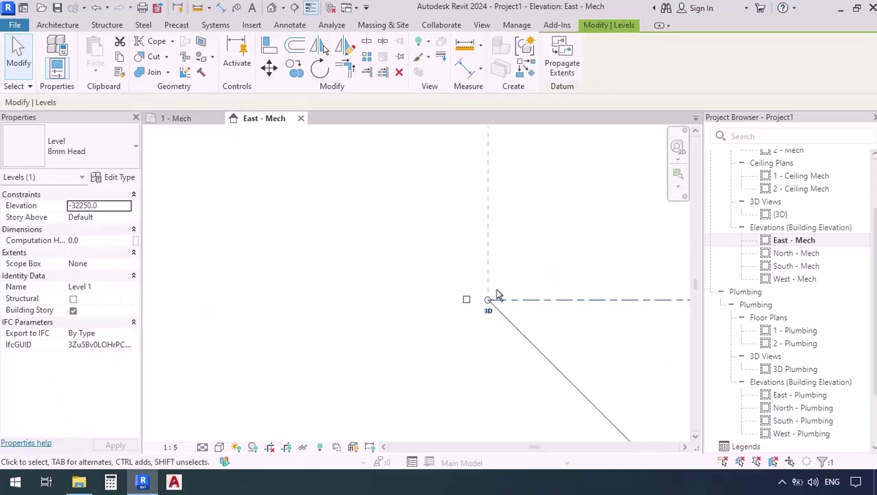
{"action": "left_click_drag", "start_coordinate": [487, 303], "coordinate": [456, 333]}
{"action": "left_click_drag", "start_coordinate": [509, 335], "coordinate": [256, 308]}
{"action": "left_click", "coordinate": [500, 369]}
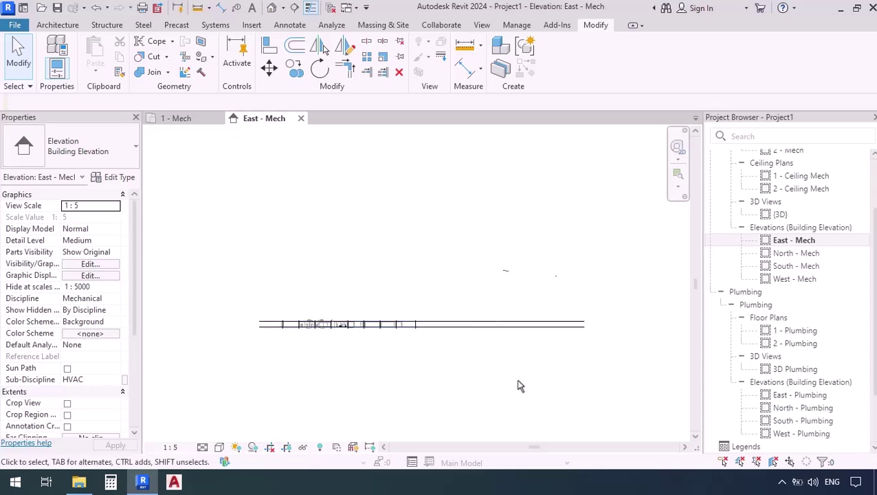
Step: Drag Level 1's end to the linked FFL P06 level's end at -32250, then view the P06 heads
{"action": "left_click", "coordinate": [557, 325]}
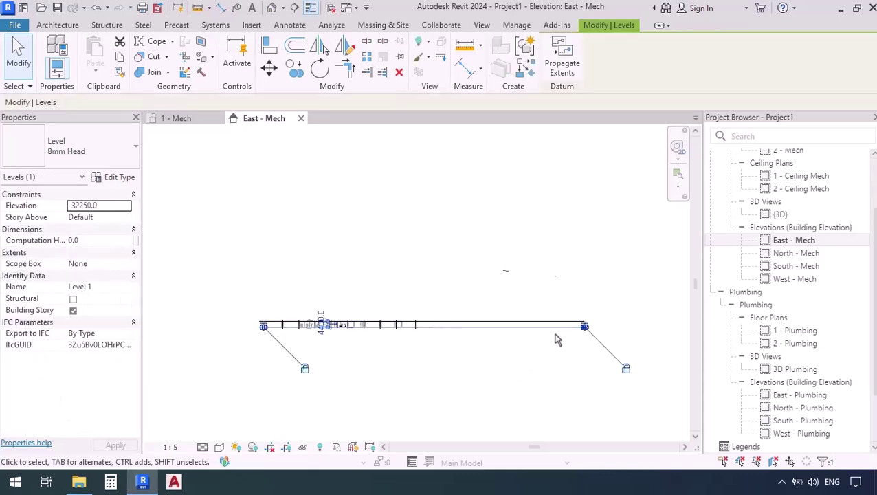
{"action": "scroll", "coordinate": [580, 327], "scroll_direction": "up", "scroll_amount": 5}
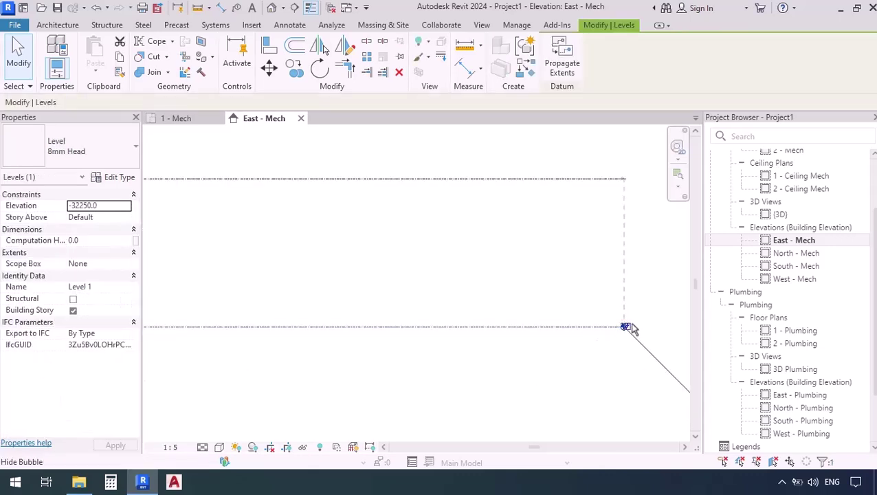
{"action": "scroll", "coordinate": [595, 347], "scroll_direction": "up", "scroll_amount": 5}
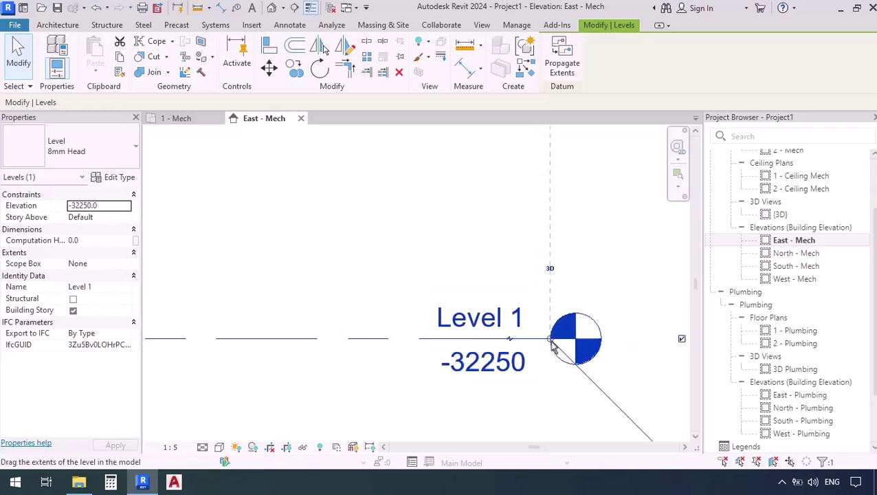
{"action": "left_click_drag", "start_coordinate": [550, 341], "coordinate": [322, 294]}
{"action": "scroll", "coordinate": [616, 293], "scroll_direction": "down", "scroll_amount": 5}
{"action": "scroll", "coordinate": [619, 293], "scroll_direction": "down", "scroll_amount": 4}
{"action": "key", "text": "Escape"}
{"action": "scroll", "coordinate": [309, 294], "scroll_direction": "down", "scroll_amount": 5}
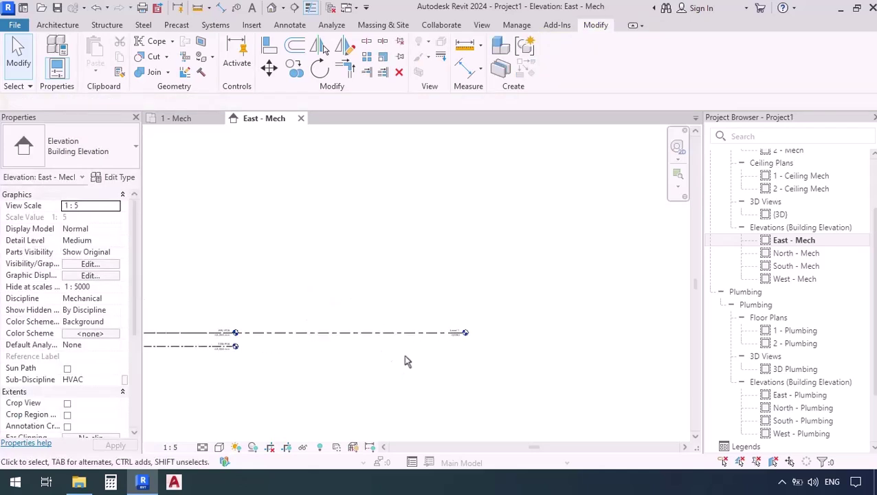
{"action": "scroll", "coordinate": [342, 356], "scroll_direction": "down", "scroll_amount": 1}
{"action": "middle_click_drag", "start_coordinate": [342, 356], "coordinate": [454, 352]}
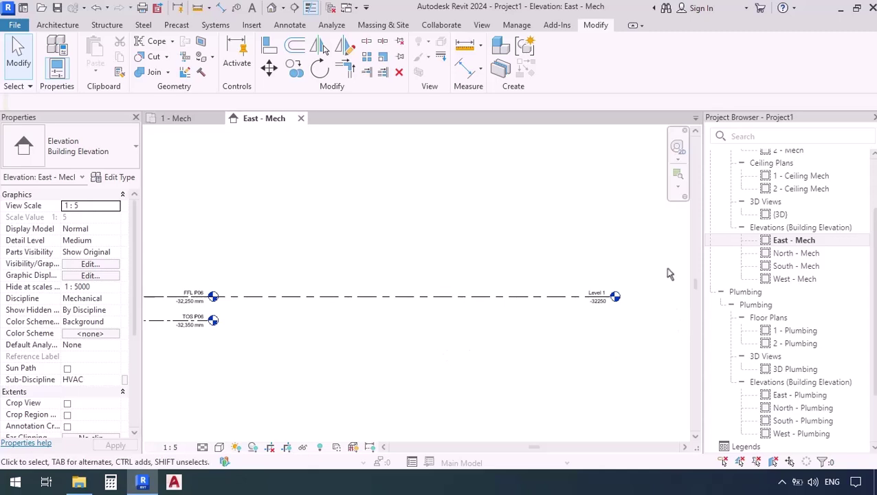
Step: Rename Level 1 to FFL P06
{"action": "double_click", "coordinate": [594, 294]}
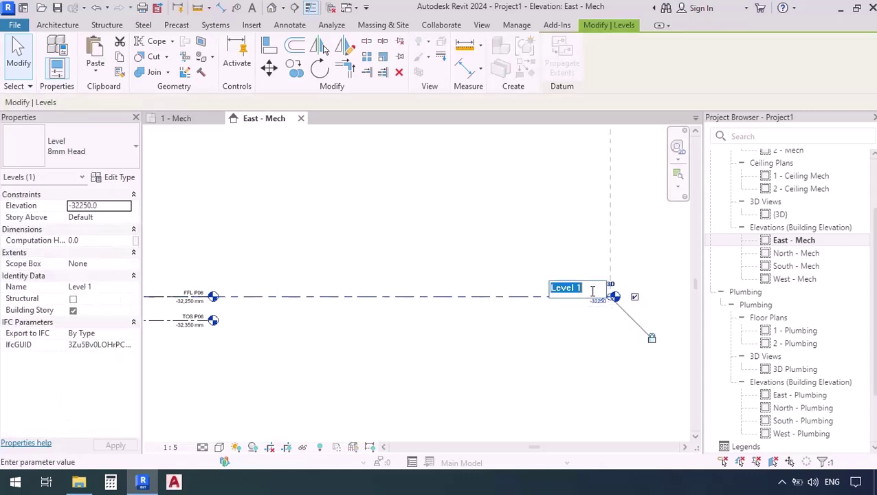
{"action": "type", "text": "F"}
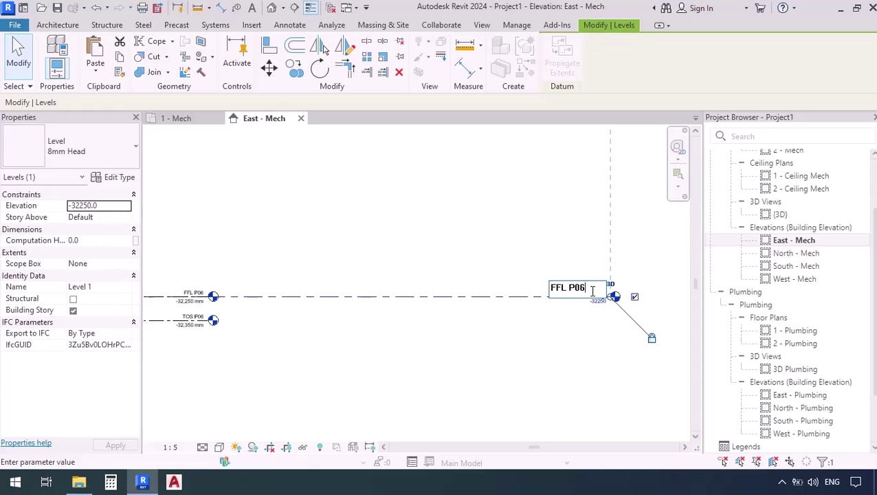
{"action": "type", "text": "FL P06"}
{"action": "key", "text": "Return"}
{"action": "scroll", "coordinate": [515, 374], "scroll_direction": "down", "scroll_amount": 2}
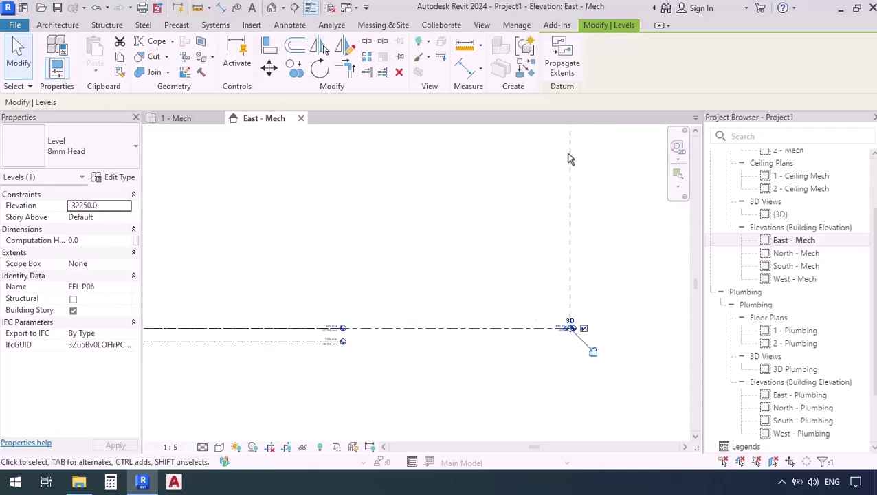
{"action": "middle_click_drag", "start_coordinate": [570, 159], "coordinate": [490, 451]}
Step: Rename Level 2 to FFL P05, at elevation -27850
{"action": "double_click", "coordinate": [508, 272]}
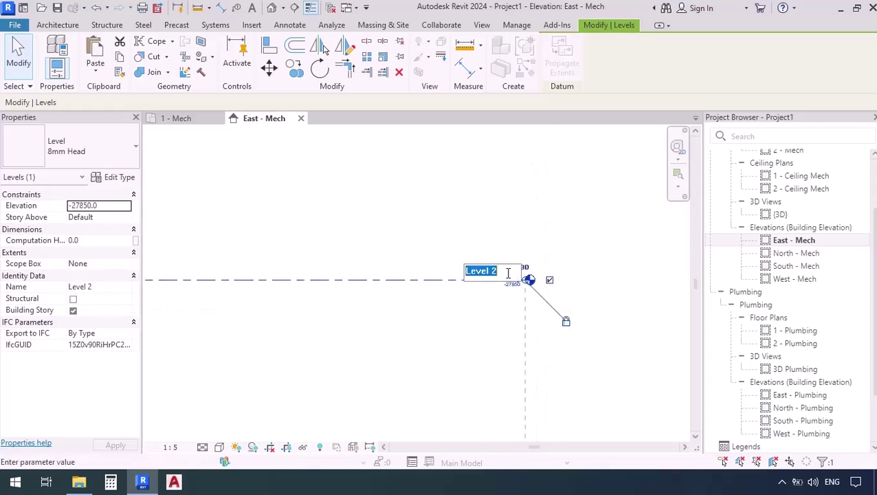
{"action": "type", "text": "F"}
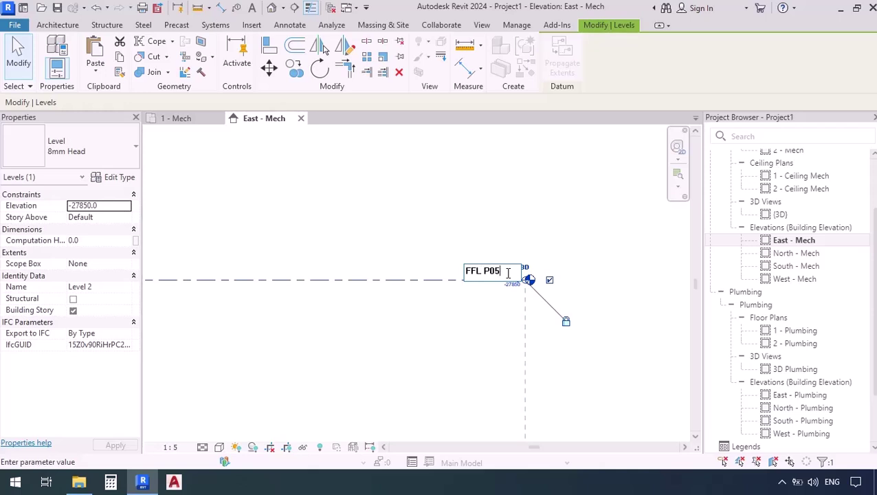
{"action": "type", "text": "FL P05"}
{"action": "key", "text": "Return"}
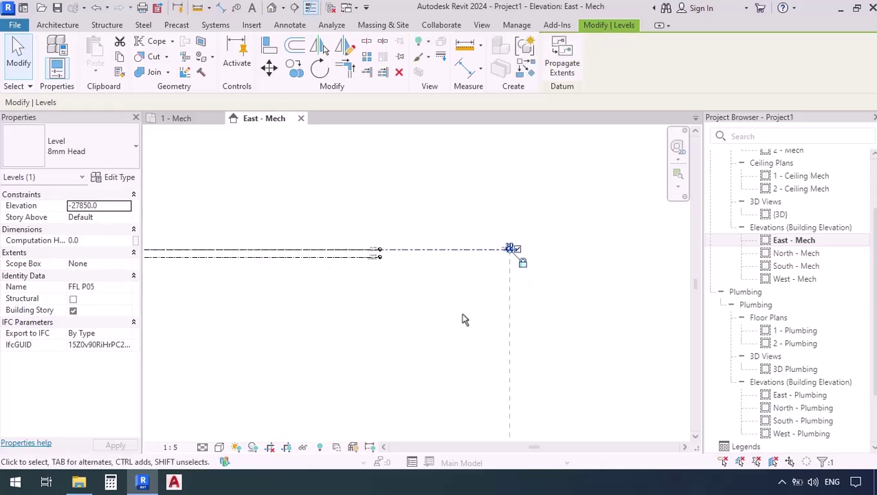
{"action": "left_click", "coordinate": [451, 339]}
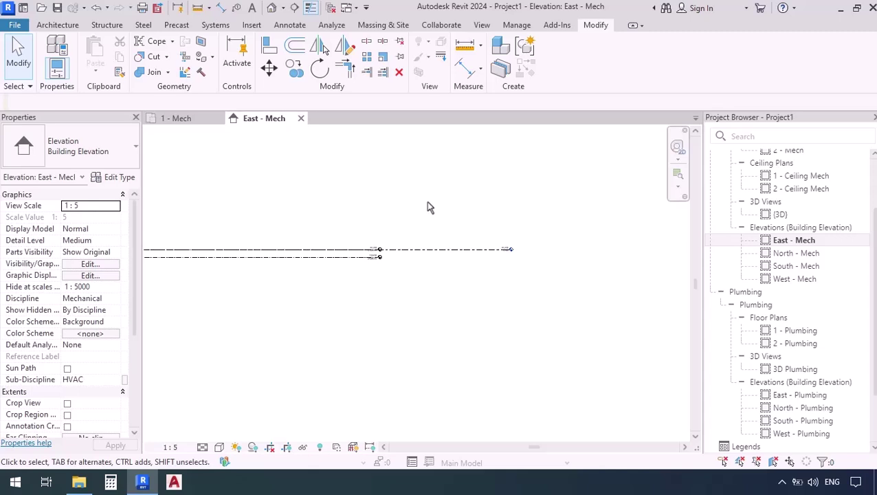
Step: Rename the 1 - Plumbing floor plan to P06 - Plumbing
{"action": "scroll", "coordinate": [427, 202], "scroll_direction": "up", "scroll_amount": 5}
{"action": "scroll", "coordinate": [447, 200], "scroll_direction": "down", "scroll_amount": 2}
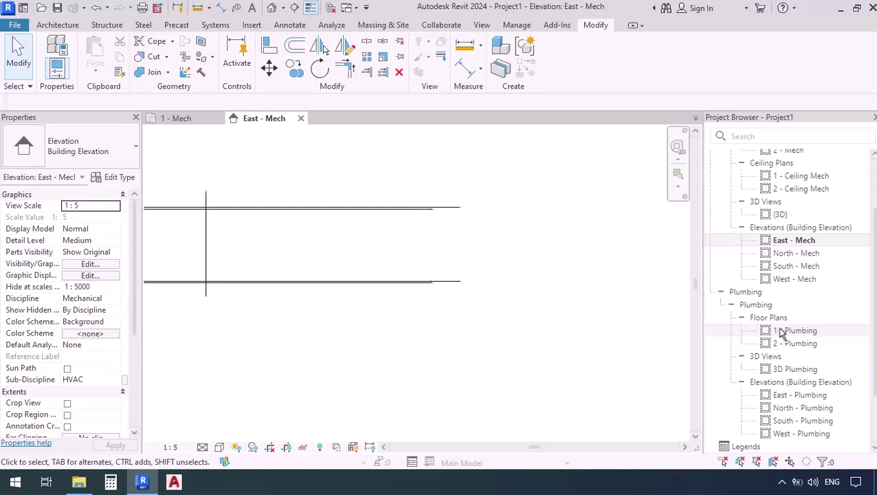
{"action": "scroll", "coordinate": [481, 295], "scroll_direction": "down", "scroll_amount": 5}
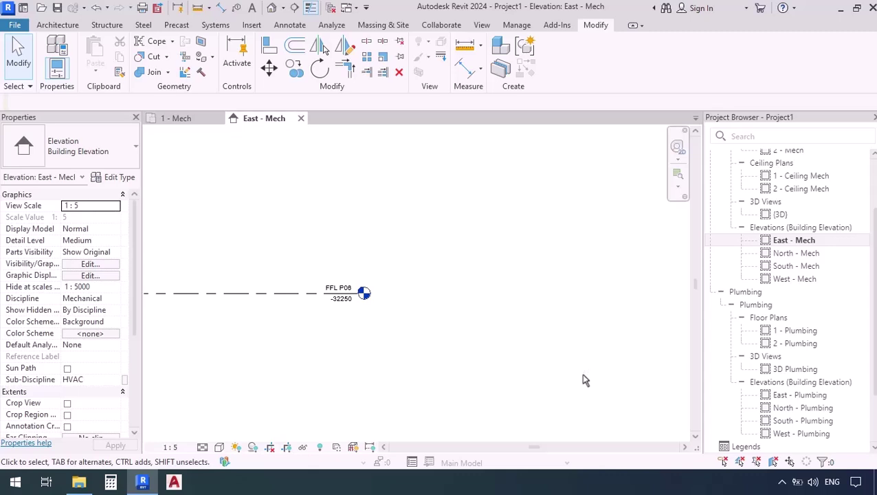
{"action": "left_click", "coordinate": [782, 336]}
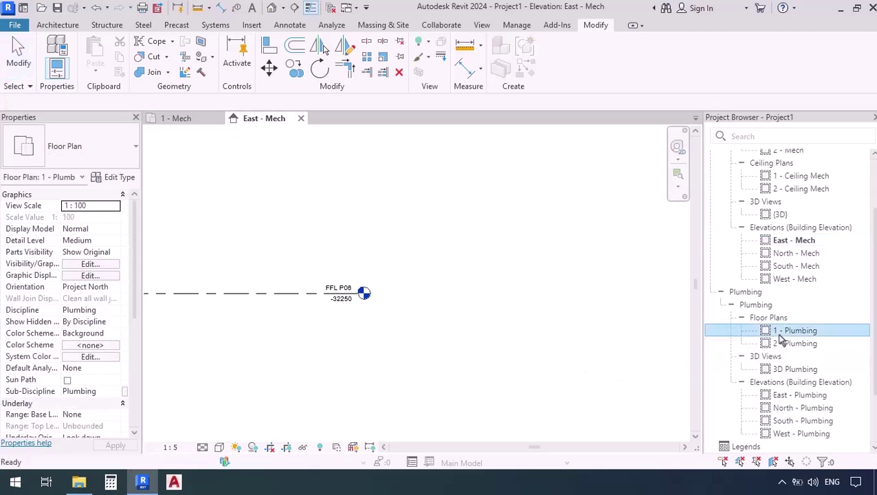
{"action": "right_click", "coordinate": [798, 339]}
{"action": "left_click", "coordinate": [775, 228]}
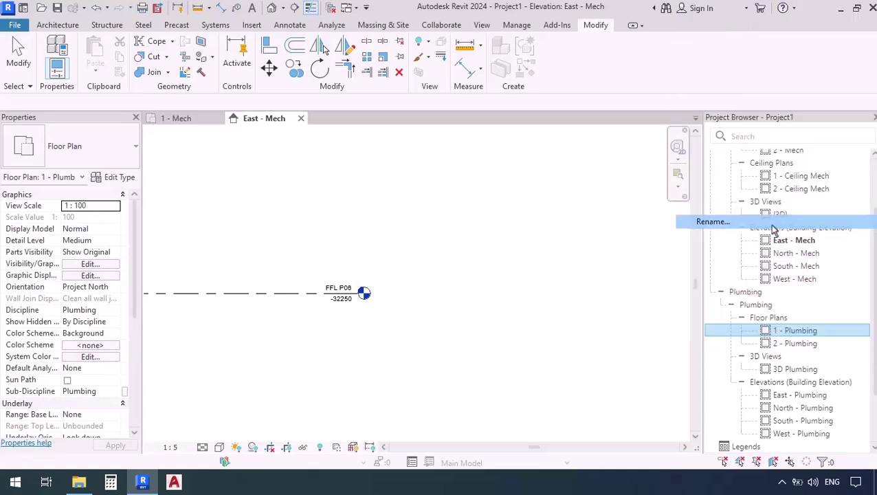
{"action": "left_click", "coordinate": [775, 331]}
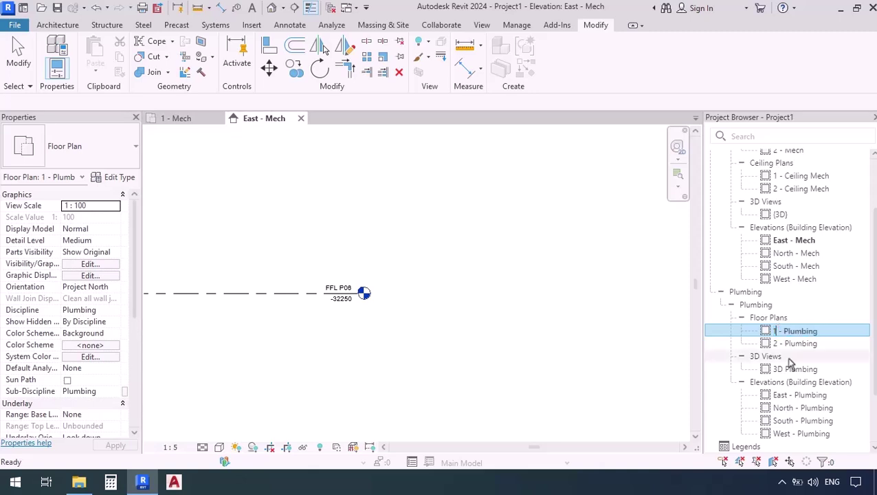
{"action": "key", "text": "Delete"}
{"action": "type", "text": "P06"}
{"action": "key", "text": "Return"}
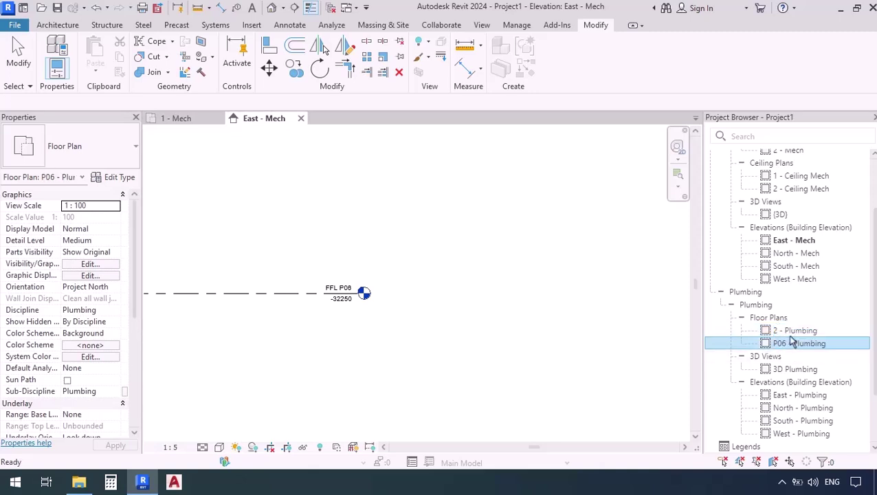
Step: Rename the 2 - Plumbing floor plan to P05 - Plumbing
{"action": "left_click", "coordinate": [790, 333]}
{"action": "right_click", "coordinate": [791, 332]}
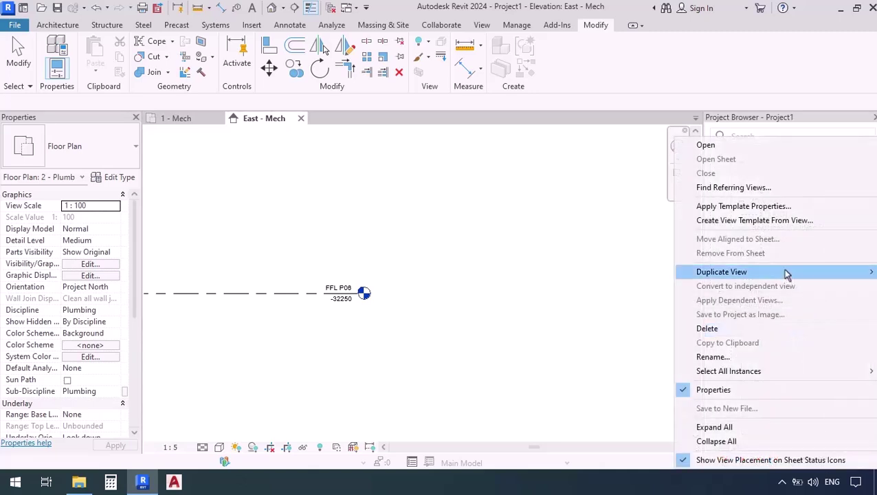
{"action": "left_click", "coordinate": [763, 357]}
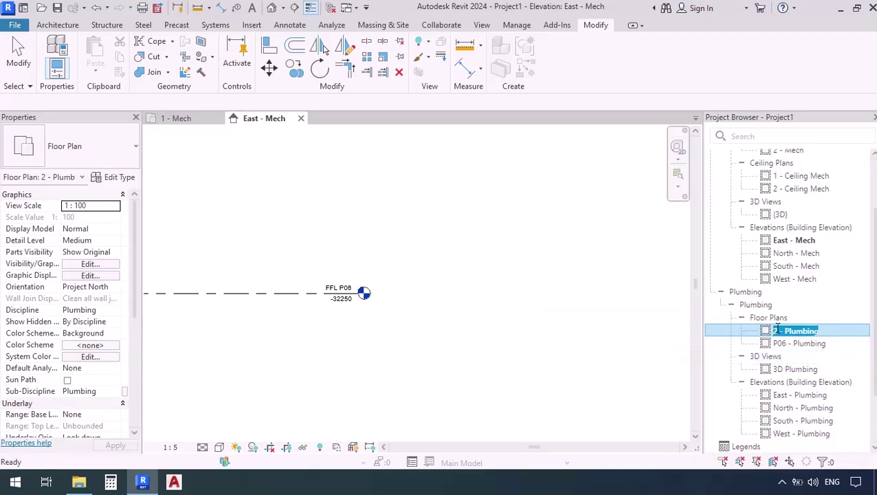
{"action": "key", "text": "Home"}
{"action": "key", "text": "Delete"}
{"action": "type", "text": "P05"}
{"action": "key", "text": "Return"}
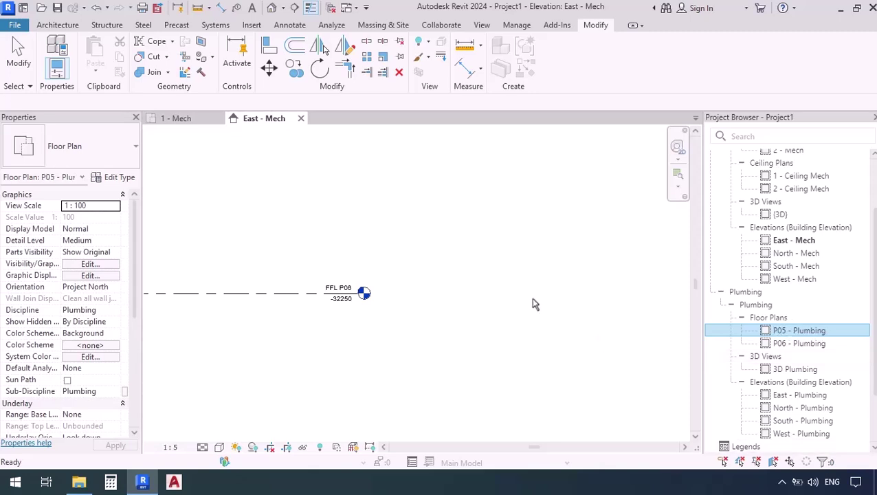
{"action": "scroll", "coordinate": [536, 323], "scroll_direction": "up", "scroll_amount": 3}
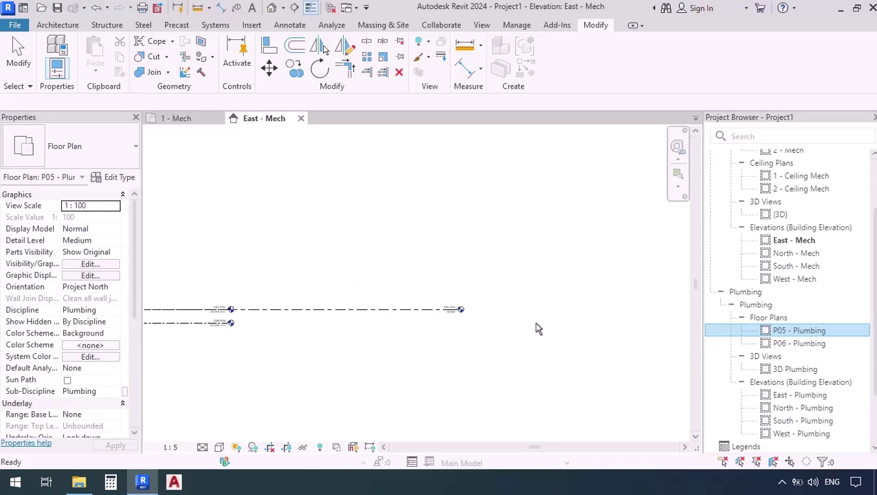
Step: Open the P06 - Plumbing floor plan and pan to centre the linked model's grid
{"action": "left_click", "coordinate": [452, 283]}
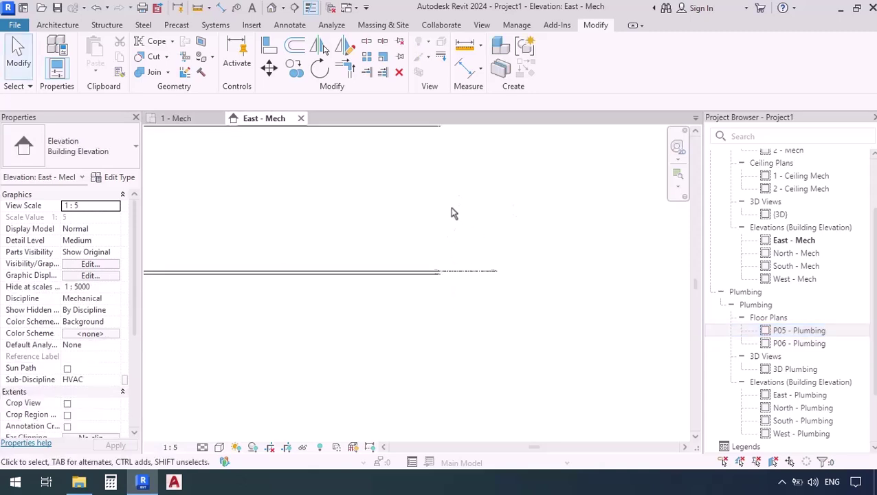
{"action": "middle_click_drag", "start_coordinate": [453, 213], "coordinate": [499, 260]}
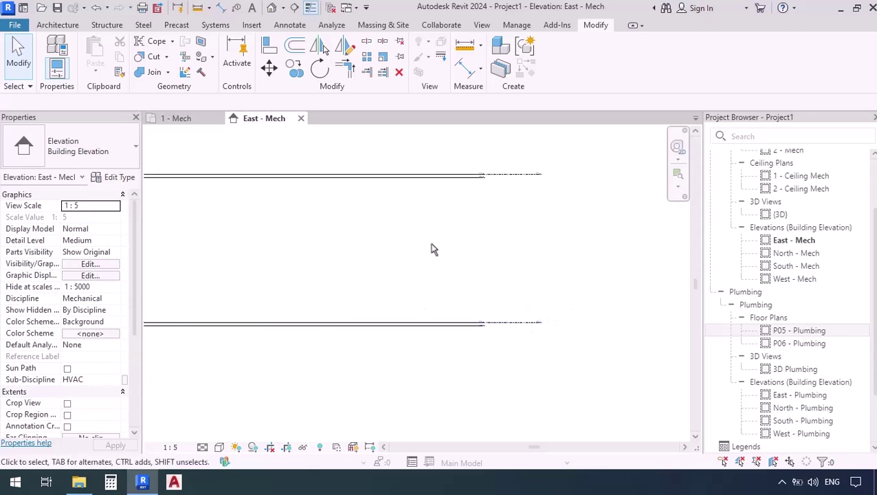
{"action": "middle_click_drag", "start_coordinate": [365, 214], "coordinate": [375, 271]}
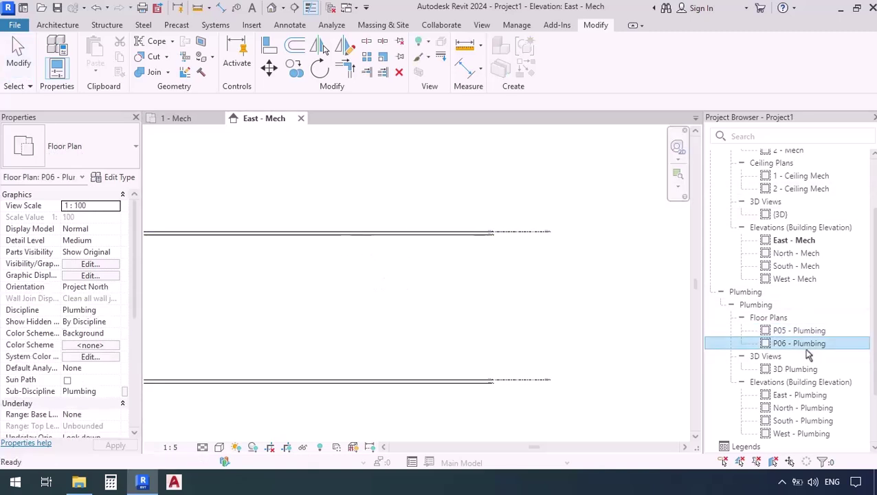
{"action": "double_click", "coordinate": [797, 344]}
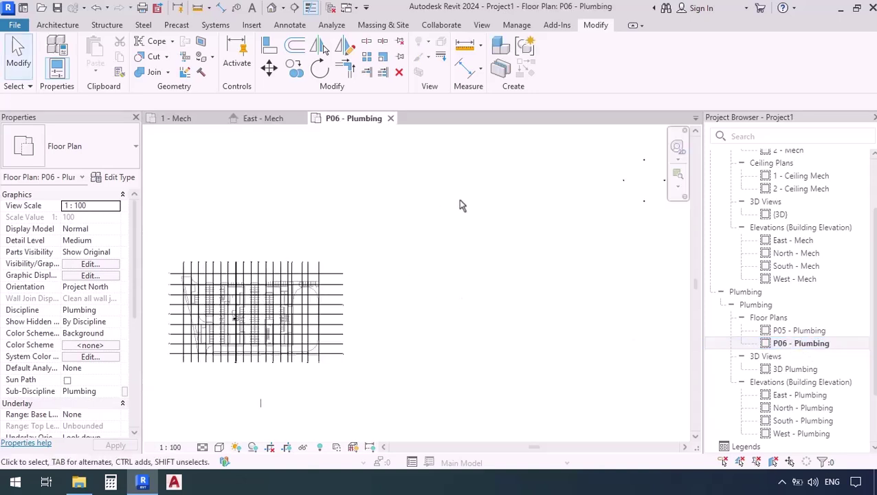
{"action": "middle_click_drag", "start_coordinate": [294, 217], "coordinate": [364, 209]}
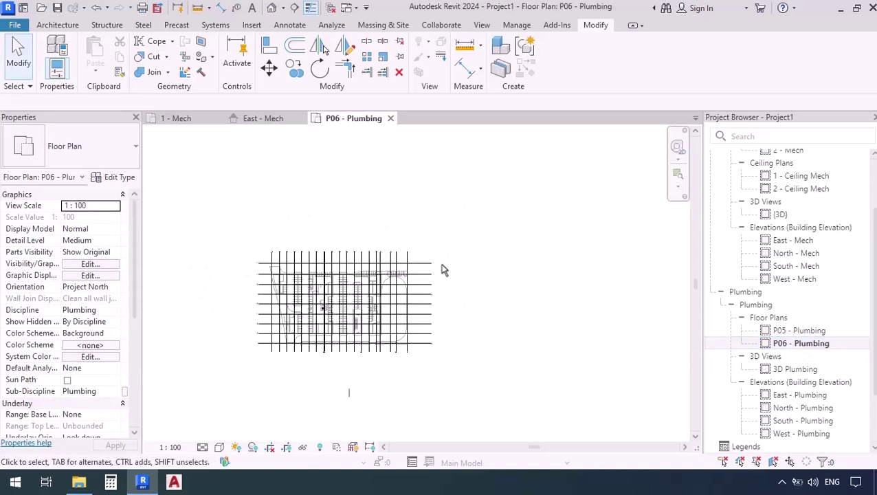